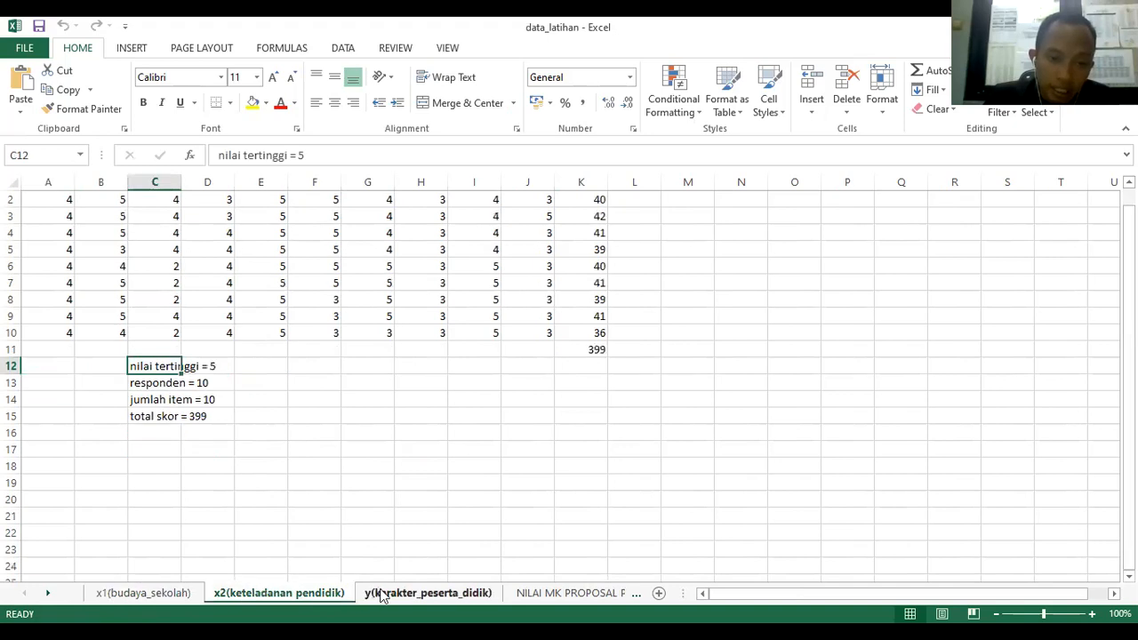
Review the response scores and the summary notes below them on the x1(budaya_sekolah) sheet.
{"action": "left_click", "coordinate": [315, 595]}
{"action": "left_click", "coordinate": [141, 594]}
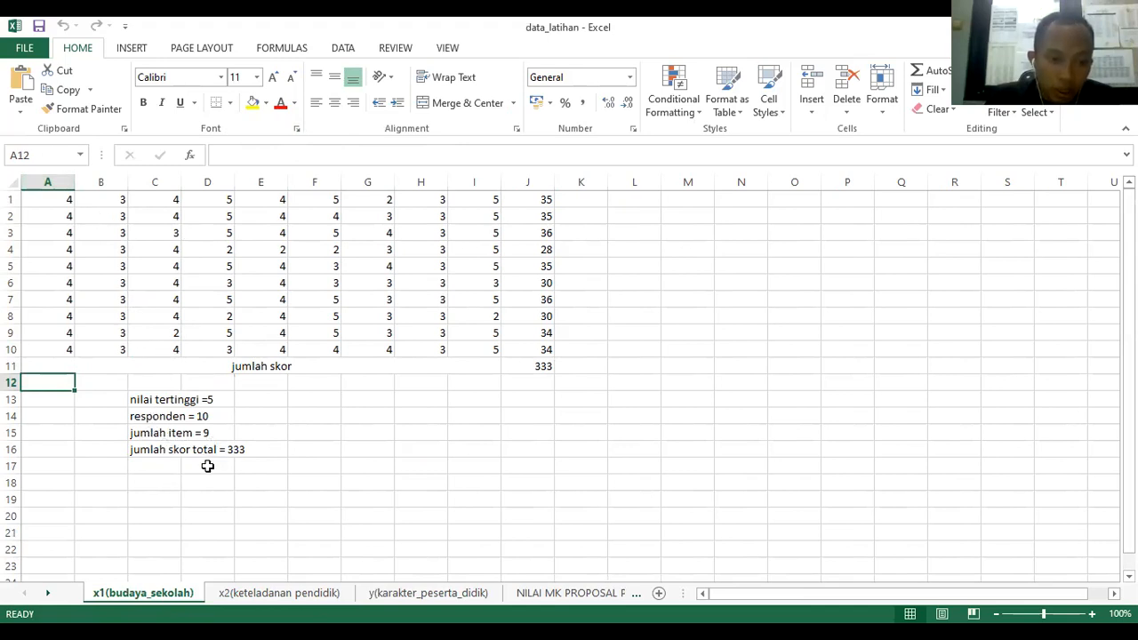
{"action": "left_click", "coordinate": [192, 402]}
{"action": "left_click", "coordinate": [140, 320]}
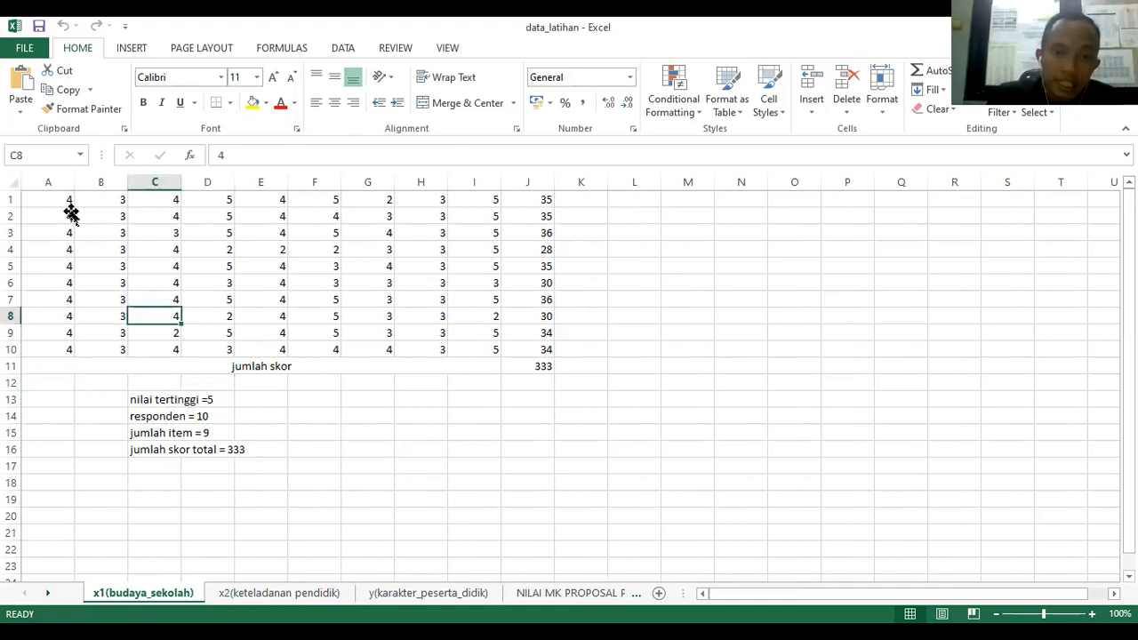
{"action": "left_click", "coordinate": [71, 216]}
{"action": "key", "text": "Right"}
{"action": "key", "text": "Right"}
{"action": "left_click", "coordinate": [36, 214]}
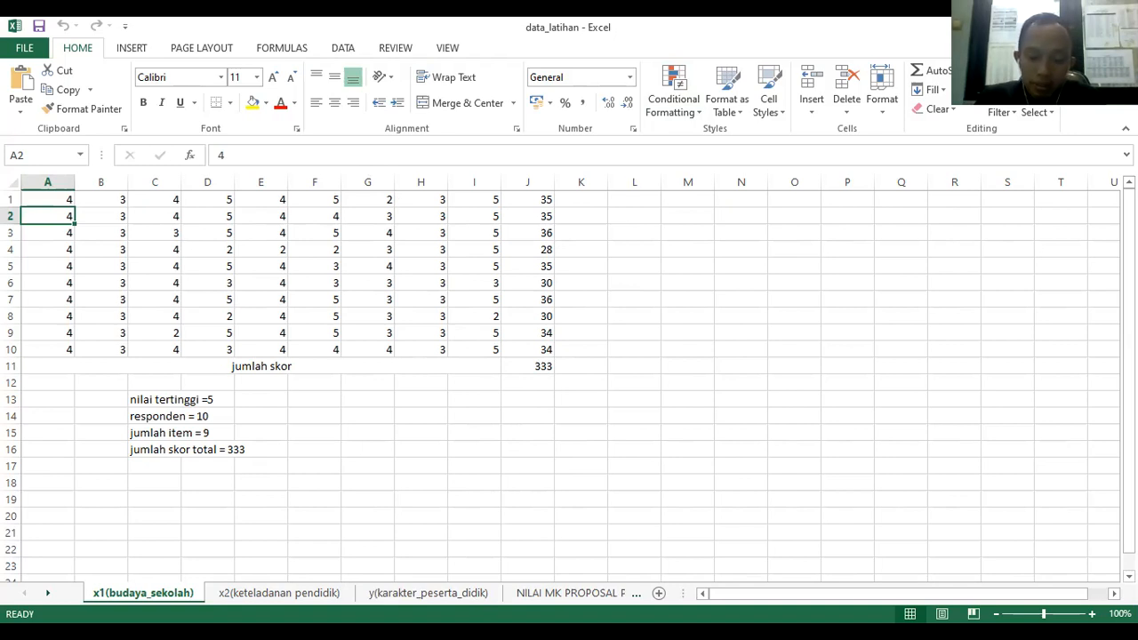
{"action": "left_click", "coordinate": [576, 432]}
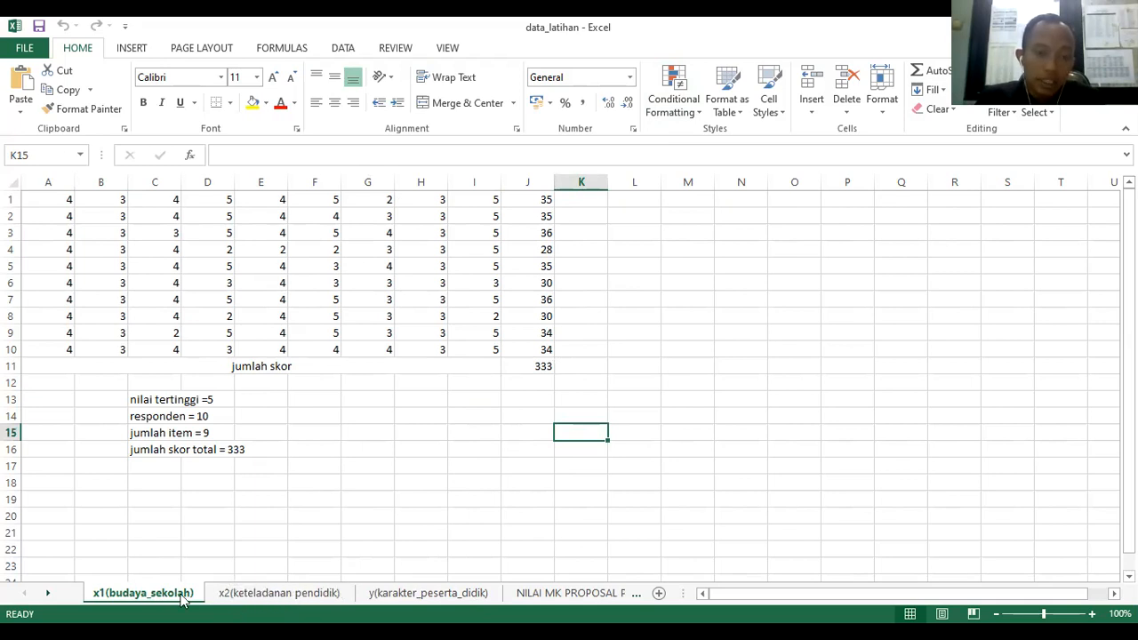
Look through the score tables and summary notes on the x2(keteladanan pendidik) and y(karakter_peserta_didik) sheets.
{"action": "left_click", "coordinate": [256, 593]}
{"action": "left_click", "coordinate": [422, 593]}
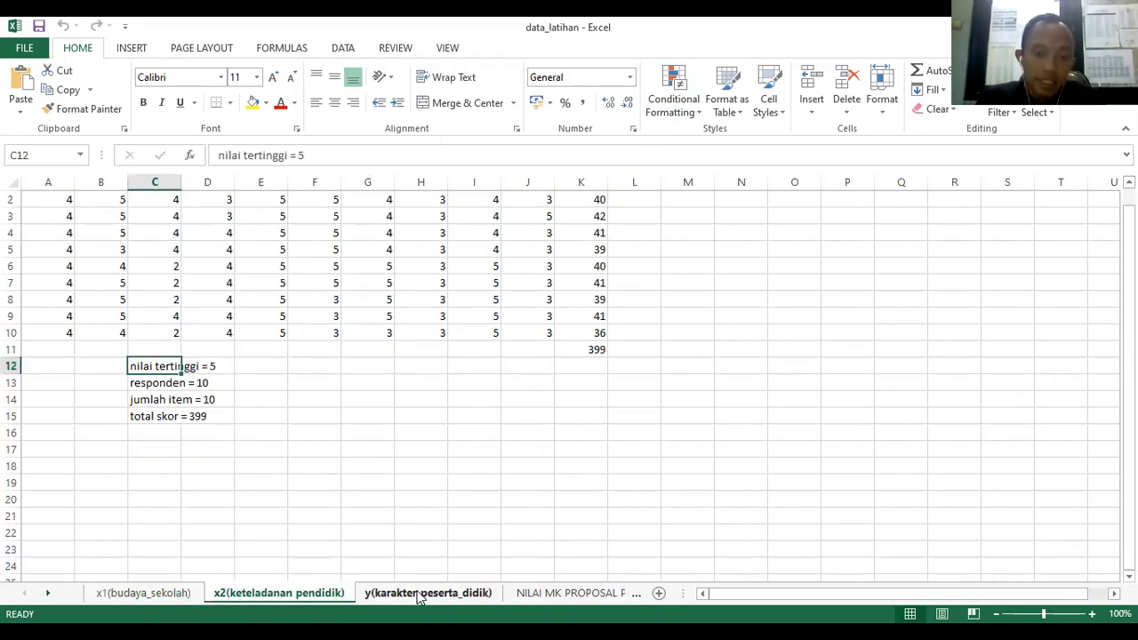
{"action": "left_click", "coordinate": [150, 593]}
{"action": "left_click", "coordinate": [272, 593]}
{"action": "left_click", "coordinate": [386, 592]}
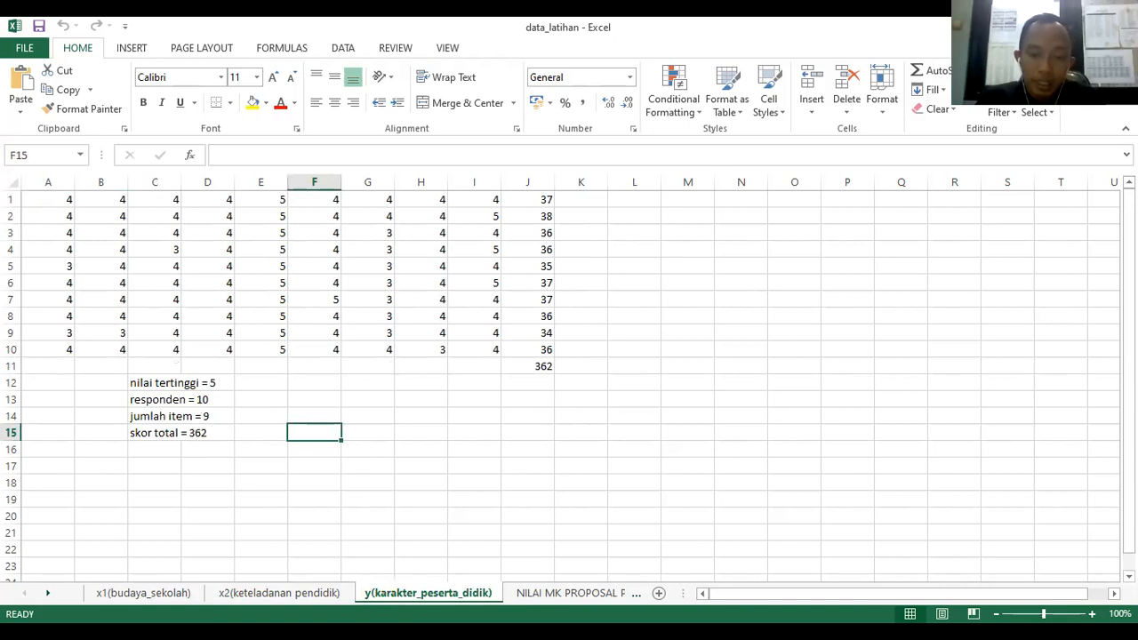
{"action": "key", "text": "alt+Tab"}
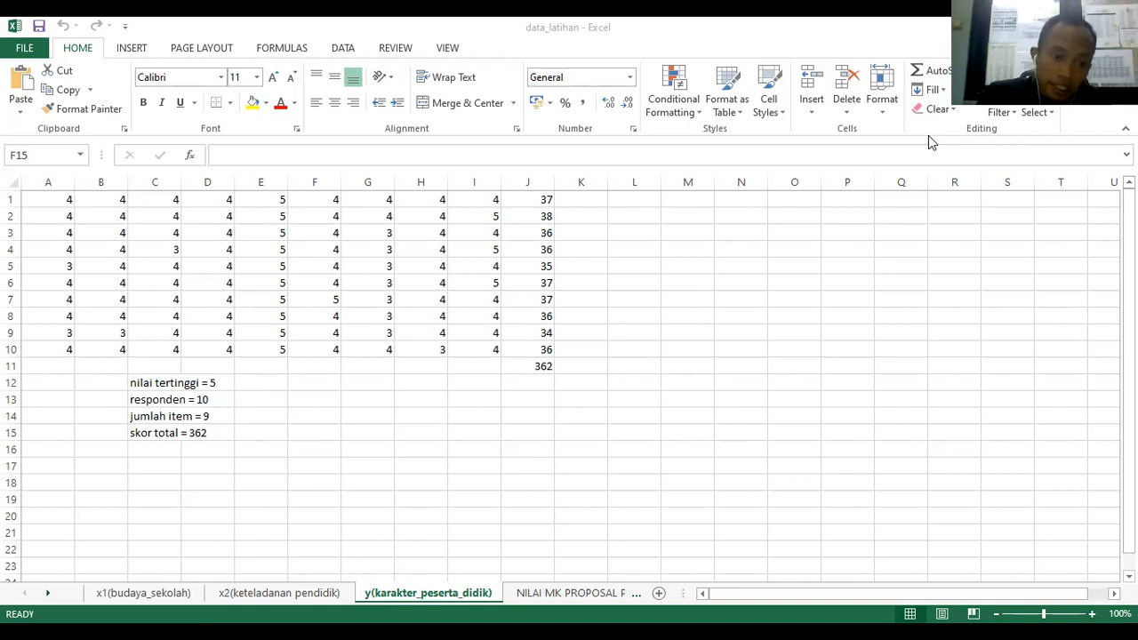
Switch from the x1(budaya_sekolah) sheet to IBM SPSS Statistics and examine its empty Data View and Variable View.
{"action": "left_click", "coordinate": [137, 593]}
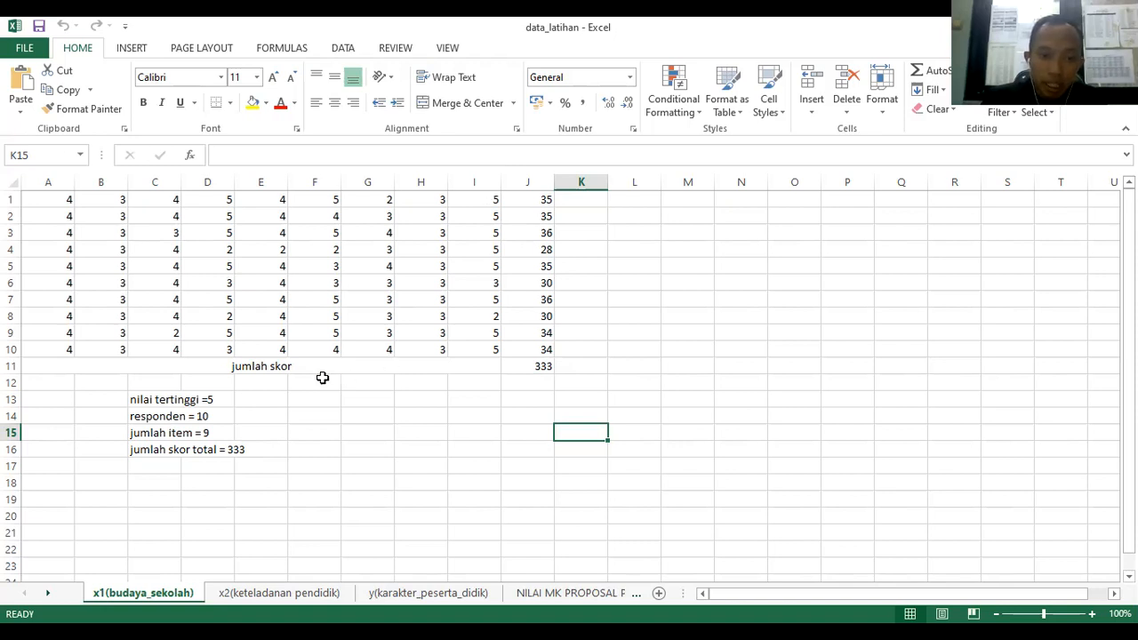
{"action": "key", "text": "alt+Tab"}
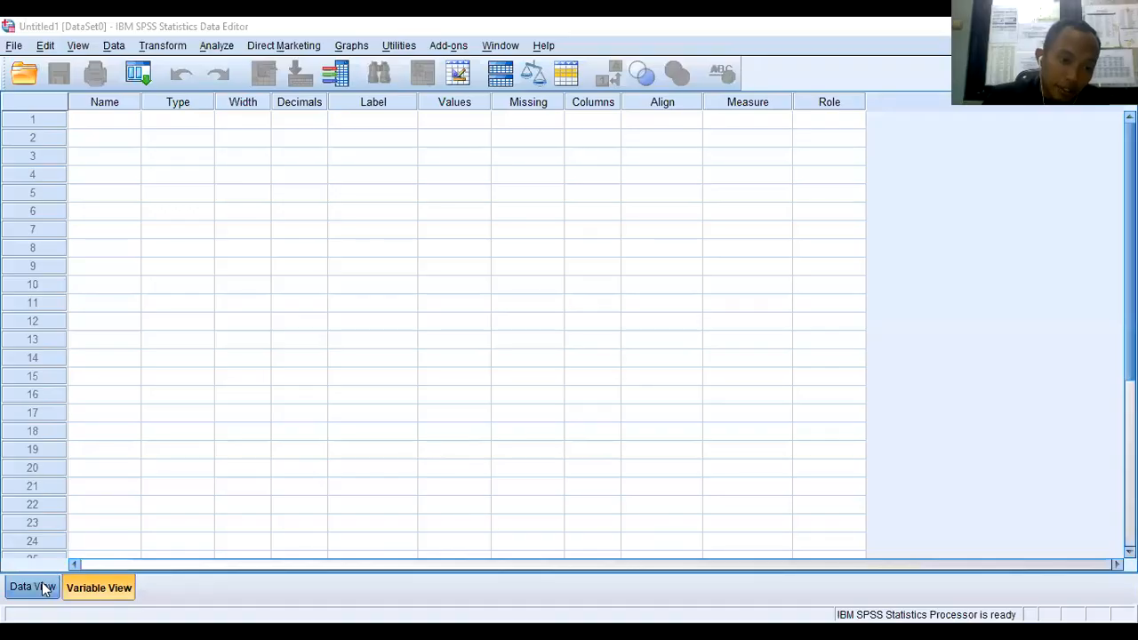
{"action": "left_click", "coordinate": [45, 590]}
{"action": "left_click", "coordinate": [78, 590]}
{"action": "left_click", "coordinate": [32, 589]}
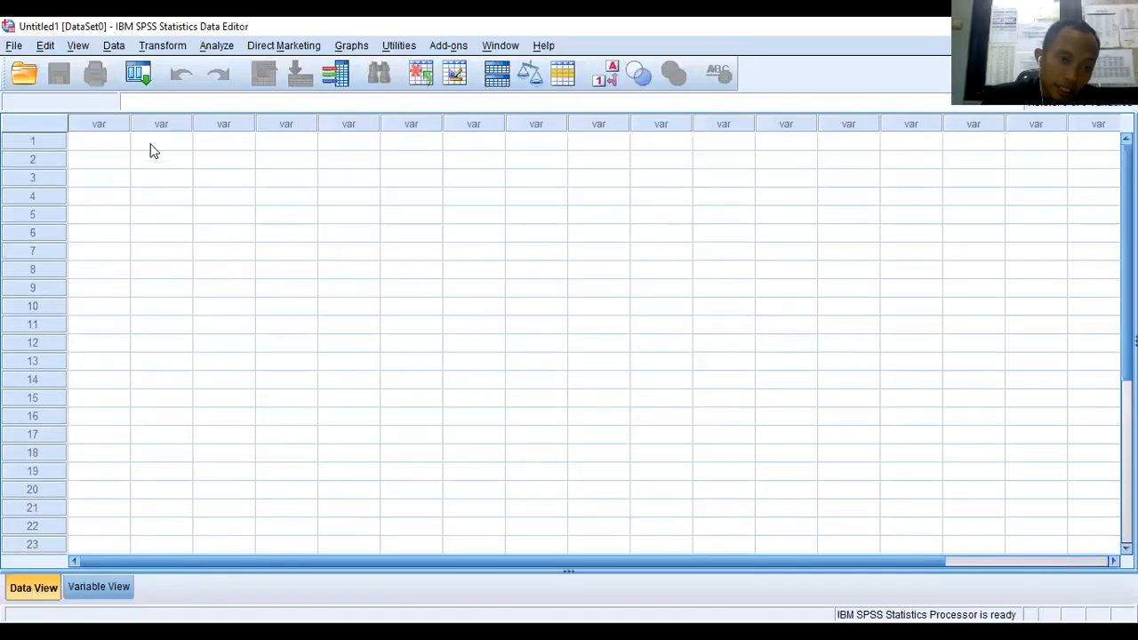
{"action": "left_click", "coordinate": [95, 587]}
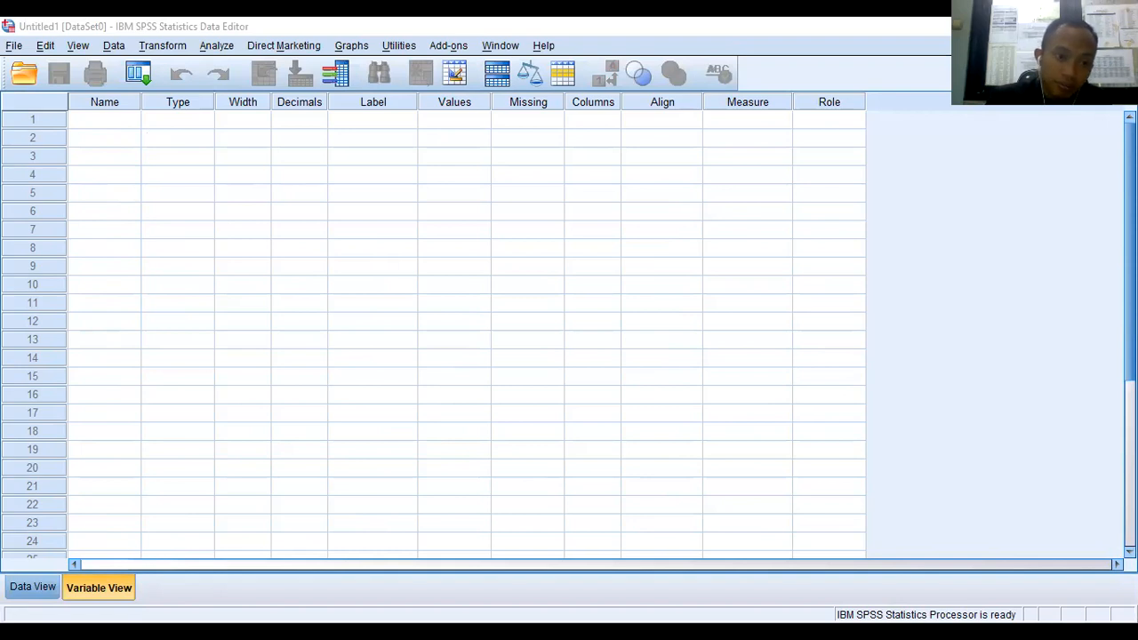
Paste the copied x1(budaya_sekolah) scores and row totals into the Data View, starting at the first cell.
{"action": "left_click", "coordinate": [34, 585]}
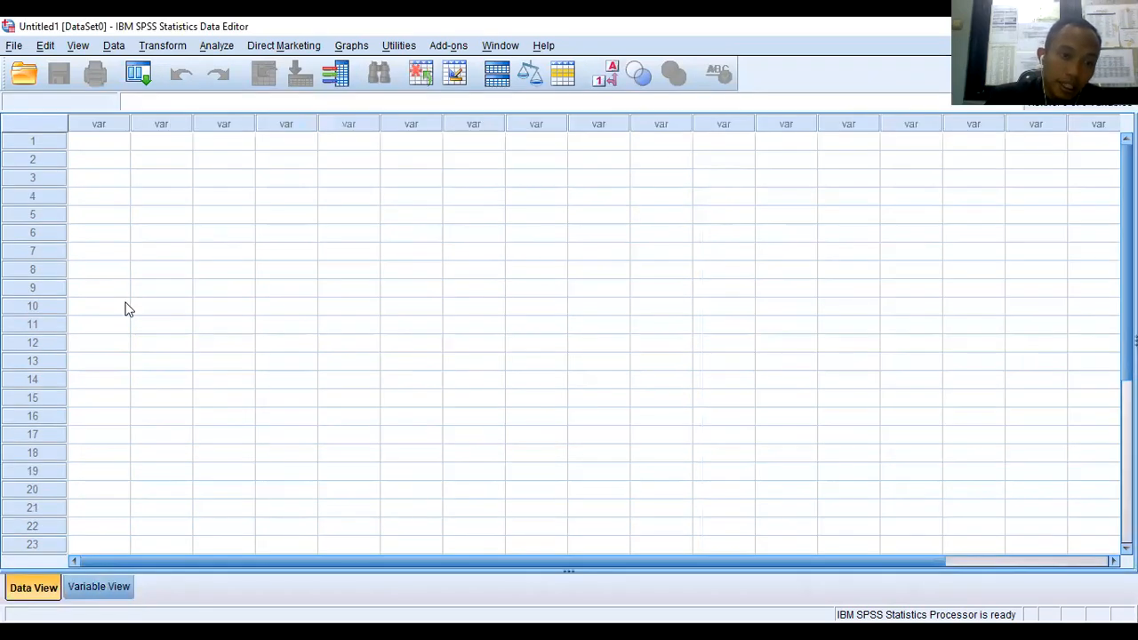
{"action": "right_click", "coordinate": [105, 145]}
{"action": "left_click", "coordinate": [157, 197]}
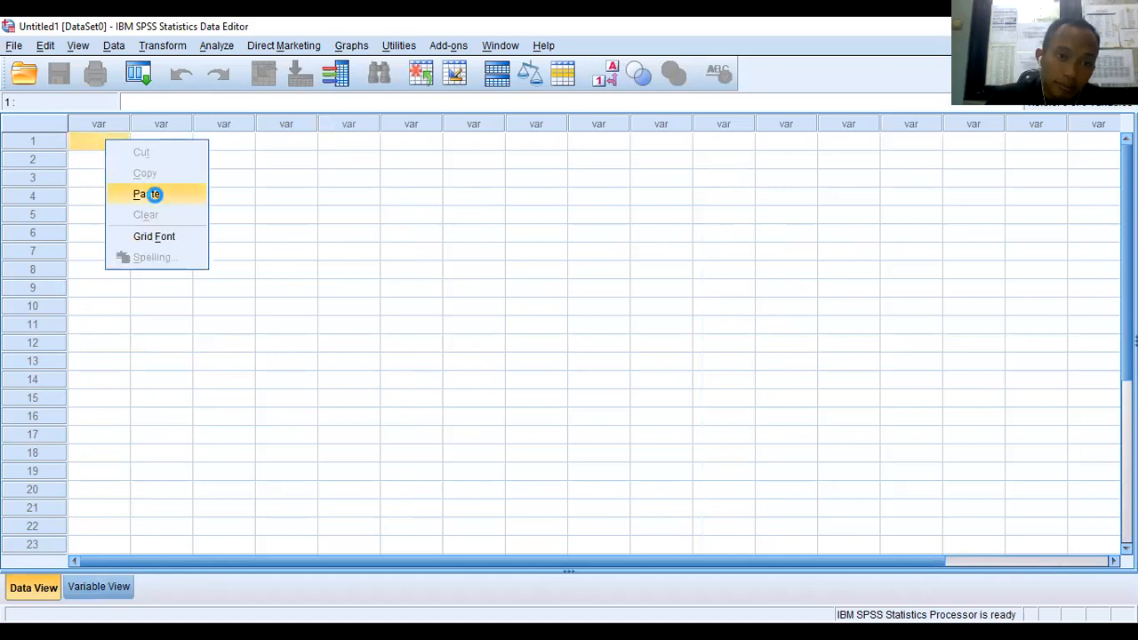
Rename the first nine variables in the Variable View as p1 through p9.
{"action": "left_click", "coordinate": [98, 586]}
{"action": "left_click", "coordinate": [109, 125]}
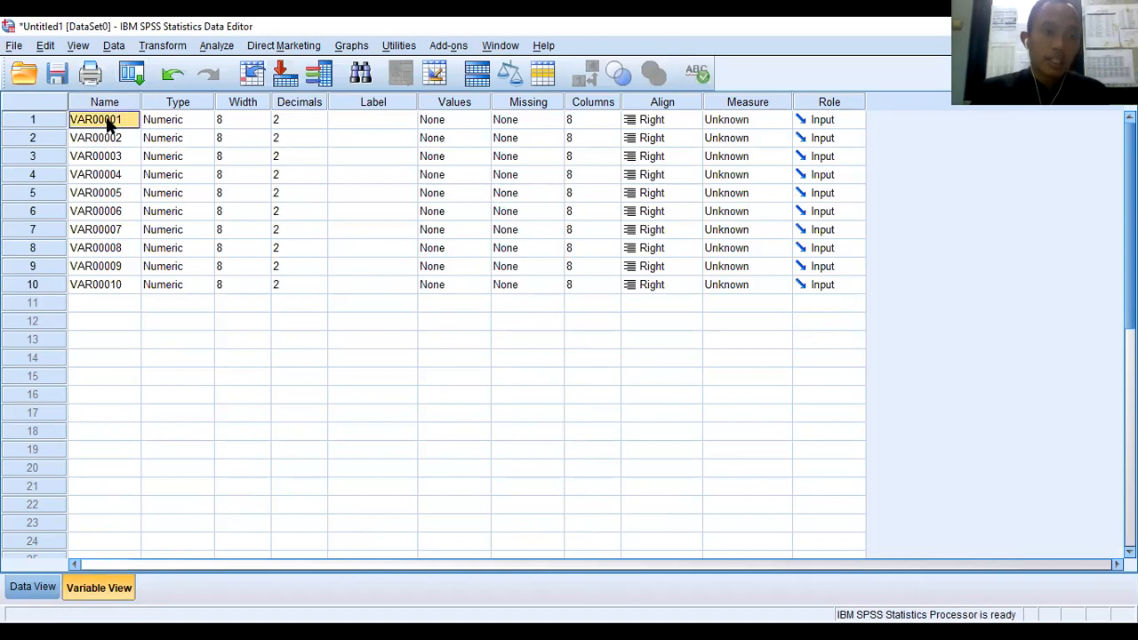
{"action": "type", "text": "p1"}
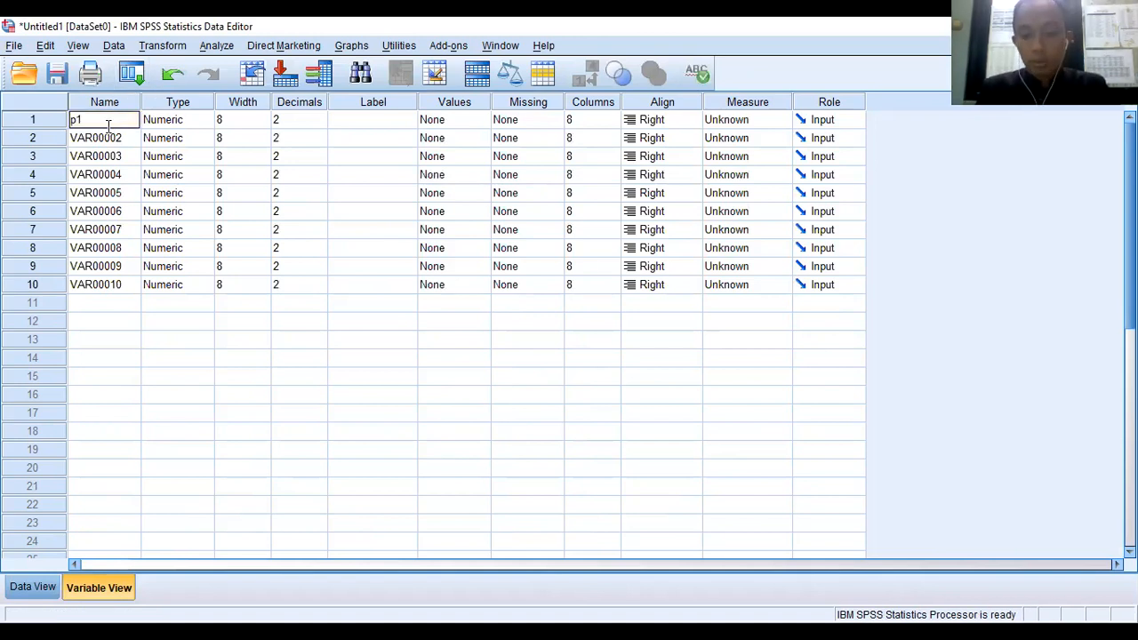
{"action": "key", "text": "Return"}
{"action": "key", "text": "Return"}
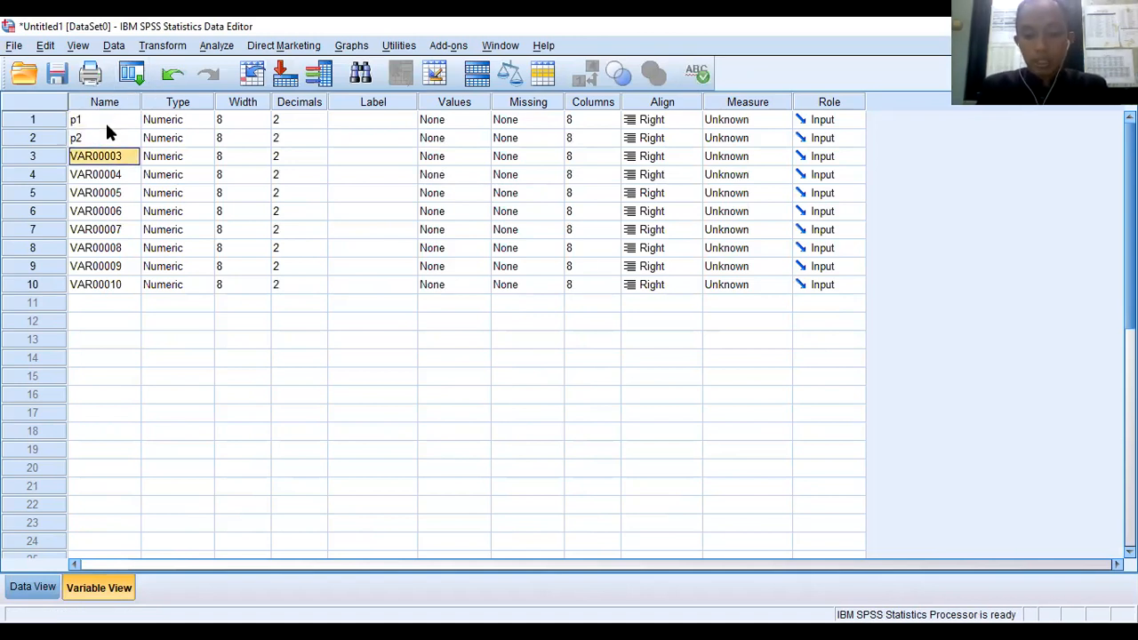
{"action": "type", "text": "p3"}
{"action": "key", "text": "Return"}
{"action": "type", "text": "p4"}
{"action": "key", "text": "Return"}
{"action": "type", "text": "p5"}
{"action": "key", "text": "Return"}
{"action": "type", "text": "p6"}
{"action": "key", "text": "Return"}
{"action": "type", "text": "p7"}
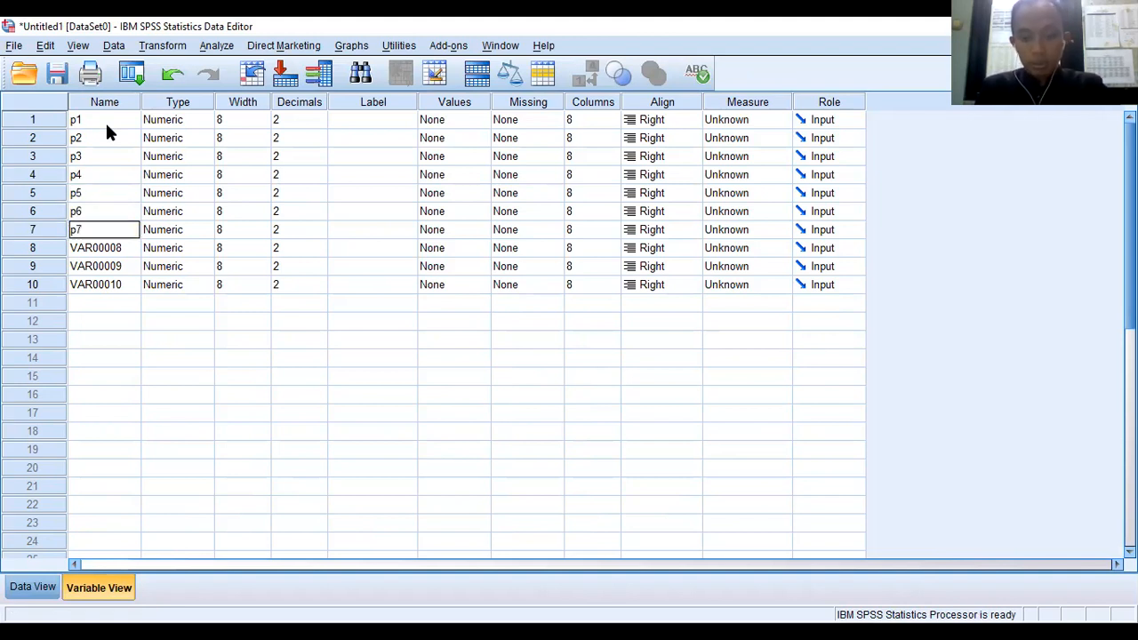
{"action": "key", "text": "Return"}
{"action": "type", "text": "p8"}
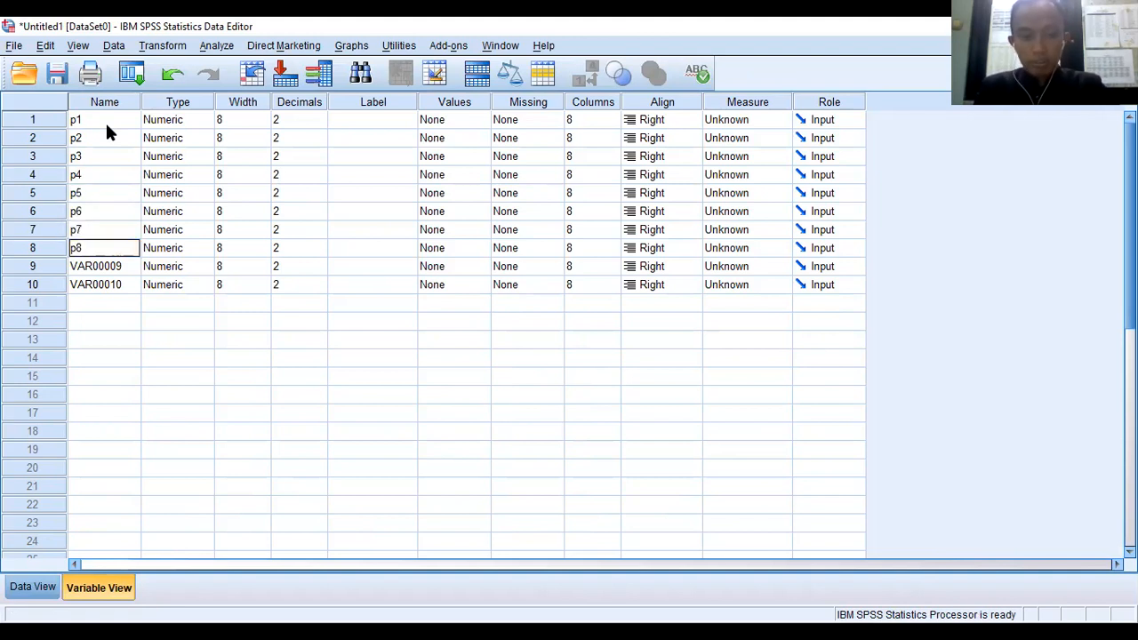
{"action": "key", "text": "Return"}
{"action": "type", "text": "p9"}
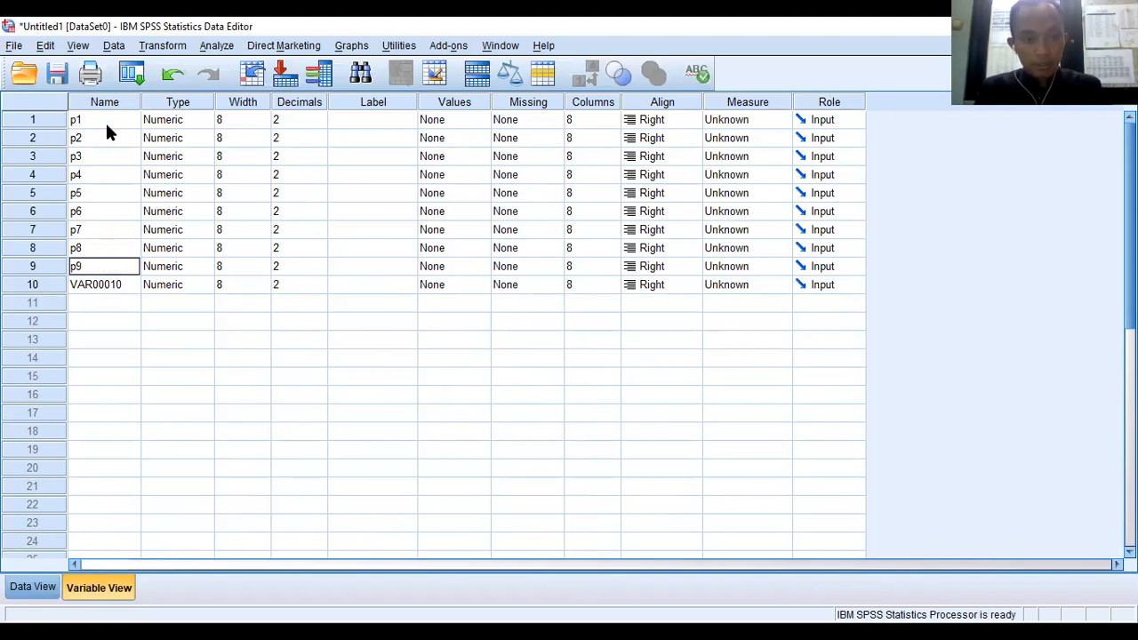
{"action": "key", "text": "Return"}
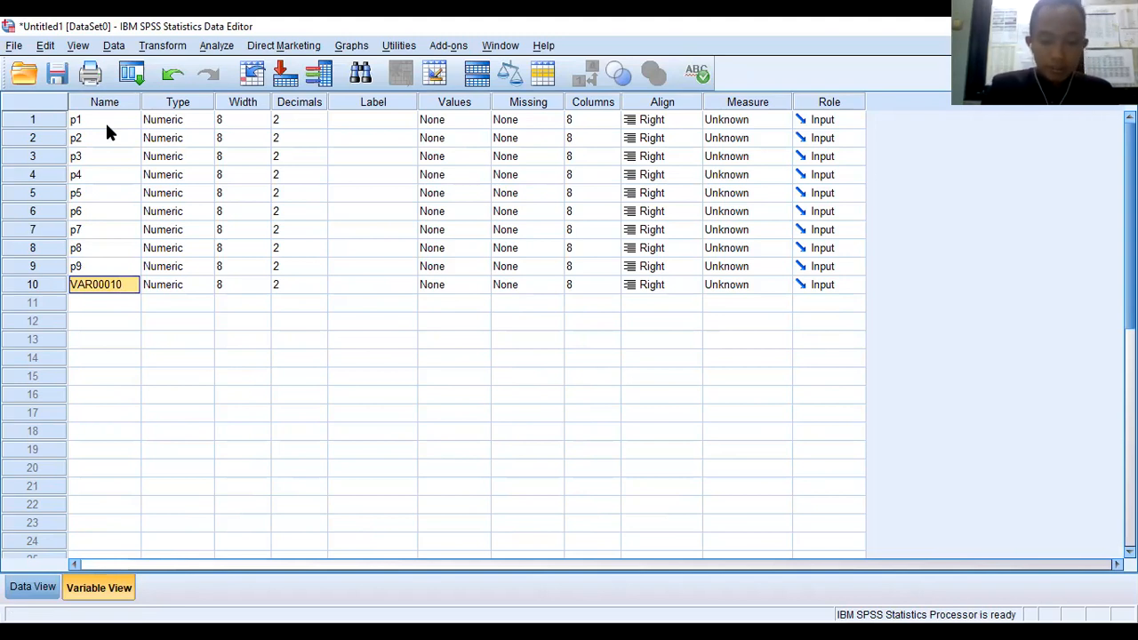
Try to rename the tenth variable as "jumlah total".
{"action": "type", "text": "jumlah tota"}
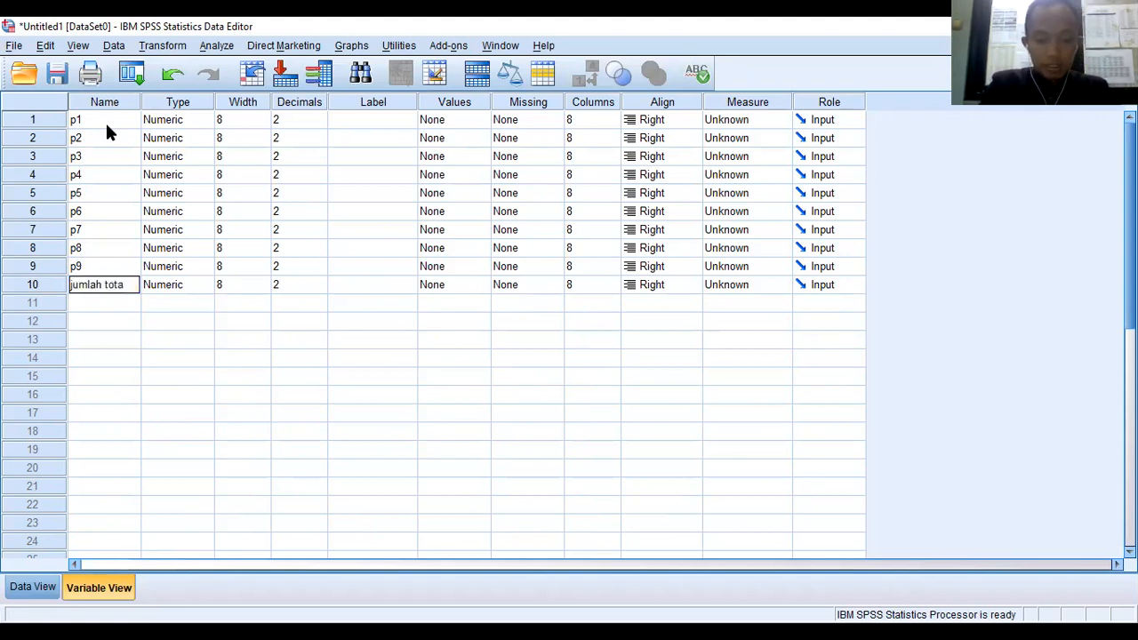
{"action": "type", "text": "l"}
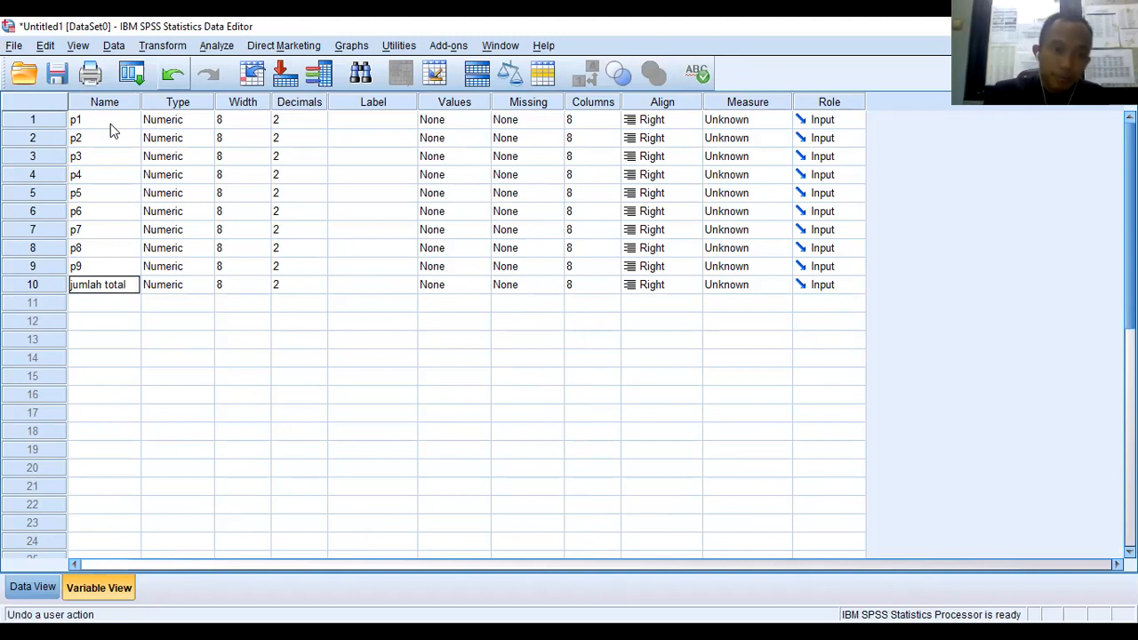
{"action": "left_click", "coordinate": [299, 393]}
{"action": "left_click", "coordinate": [569, 350]}
Rename the tenth variable as ttl.
{"action": "left_click", "coordinate": [114, 289]}
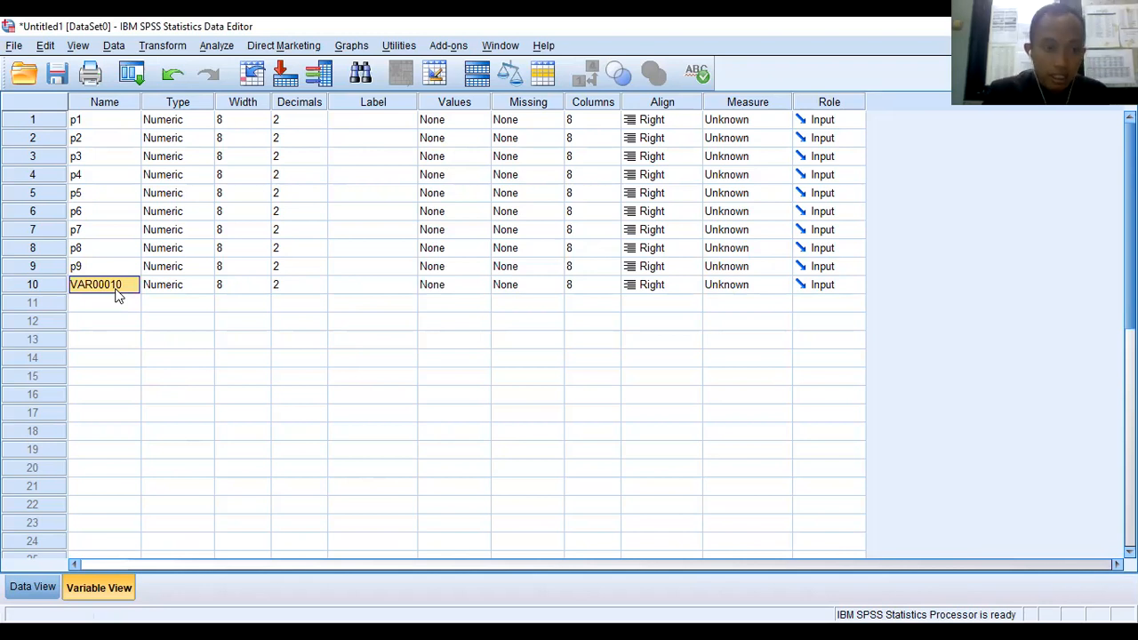
{"action": "type", "text": "ttl"}
{"action": "left_click", "coordinate": [122, 358]}
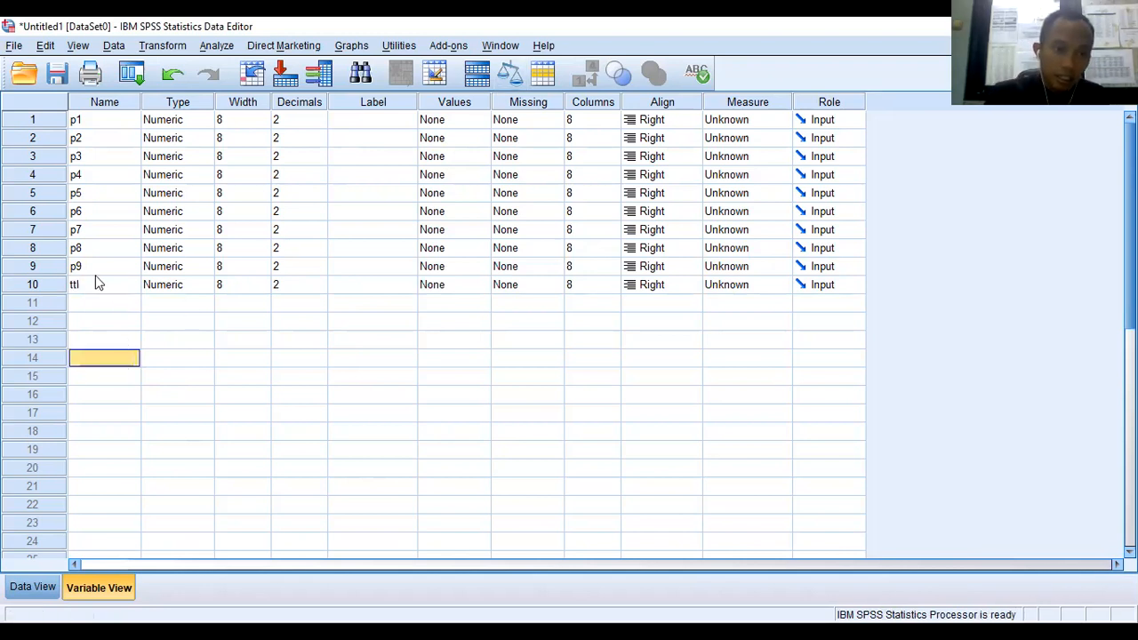
Check the pasted scores under the renamed columns in the Data View, including the first respondent's row.
{"action": "left_click", "coordinate": [35, 589]}
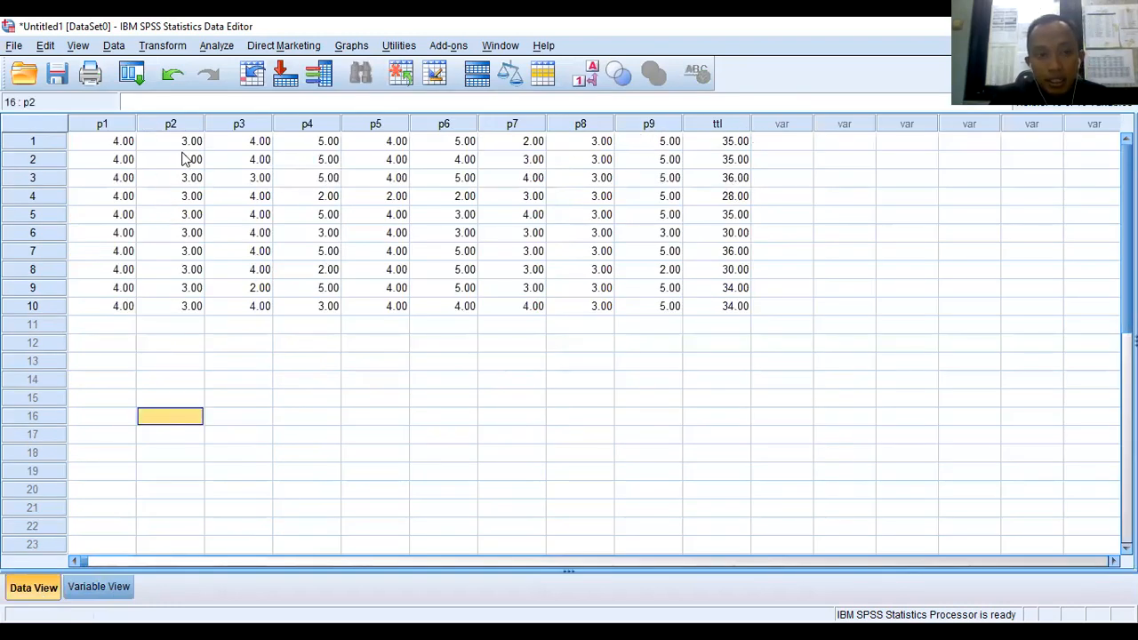
{"action": "left_click", "coordinate": [114, 124]}
{"action": "left_click", "coordinate": [33, 144]}
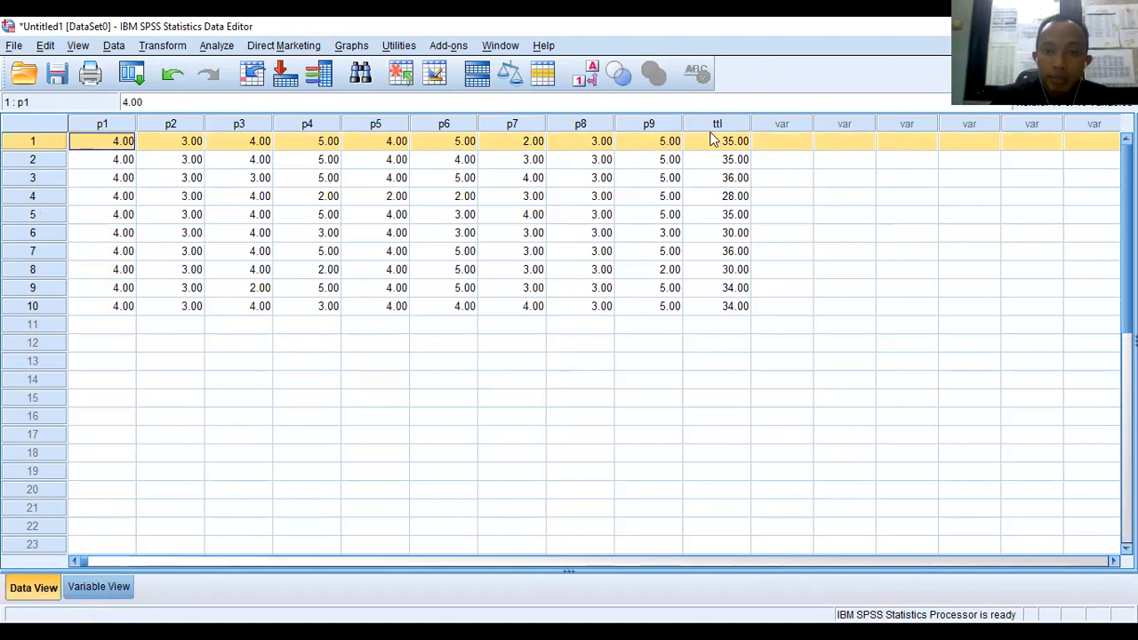
{"action": "left_click", "coordinate": [433, 330]}
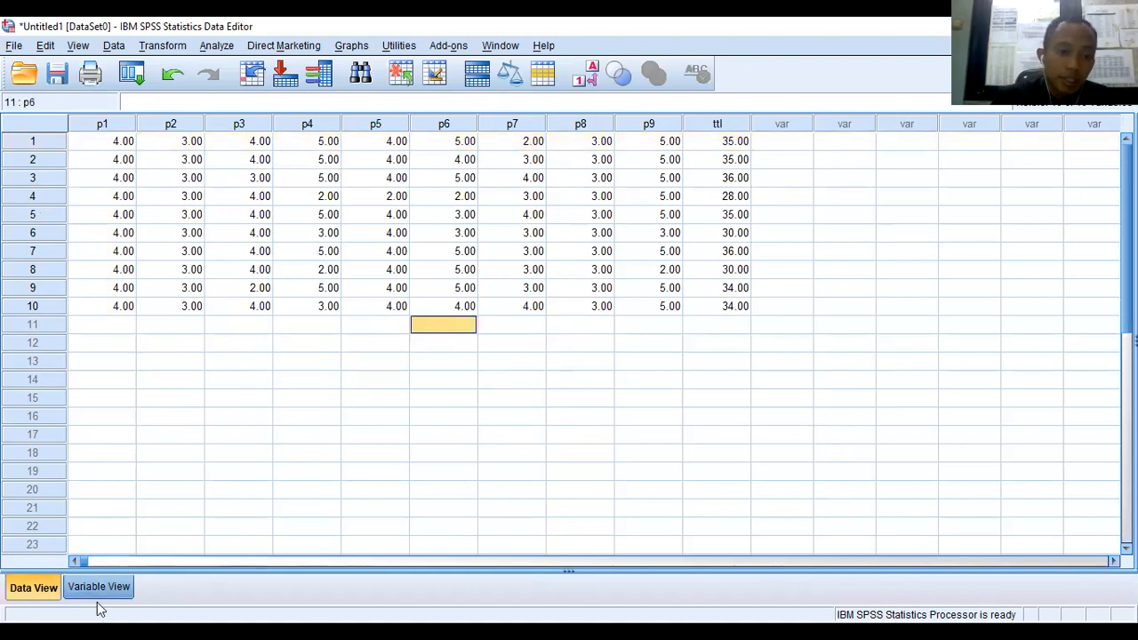
Set the decimals of variables p1, p2 and p3 to 0 in the Variable View.
{"action": "left_click", "coordinate": [100, 588]}
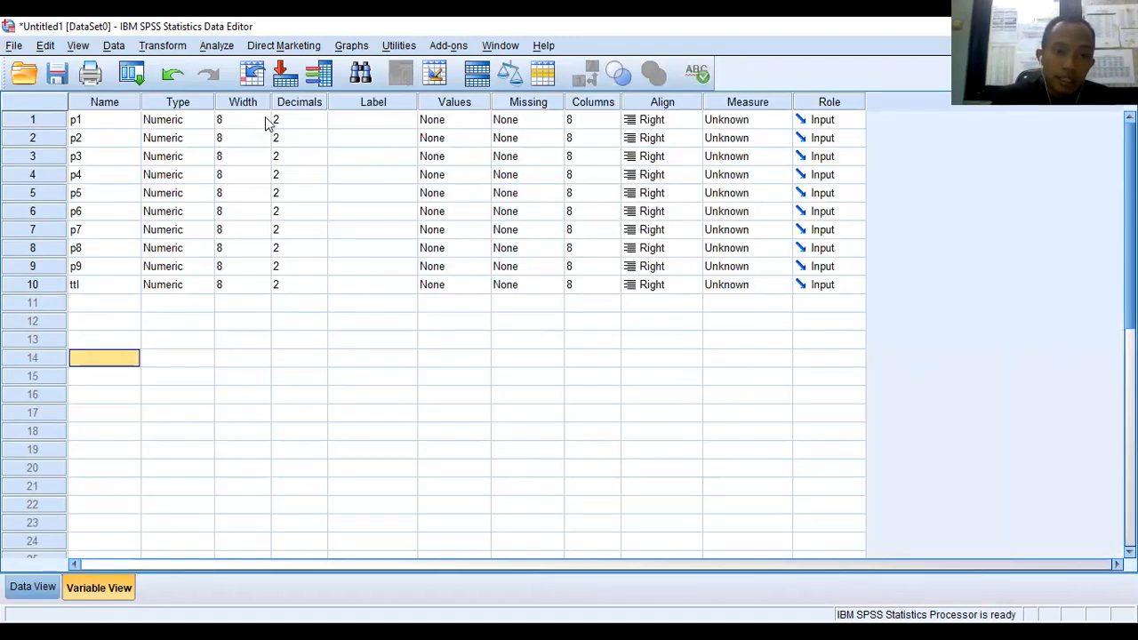
{"action": "left_click", "coordinate": [301, 119]}
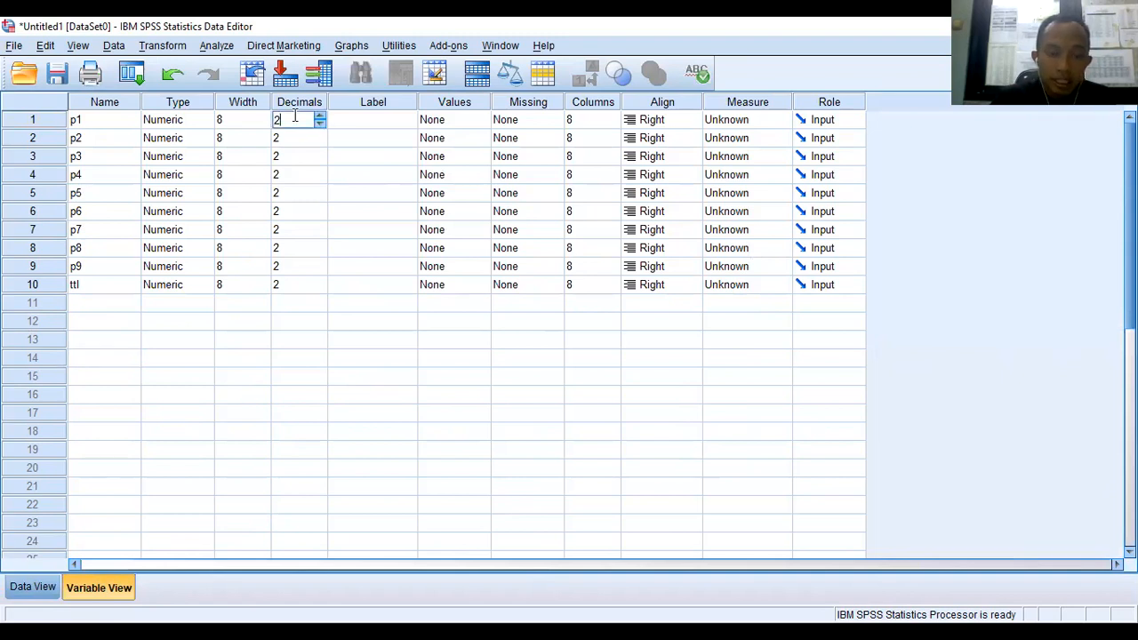
{"action": "left_click", "coordinate": [318, 121]}
{"action": "left_click", "coordinate": [319, 122]}
{"action": "left_click", "coordinate": [316, 136]}
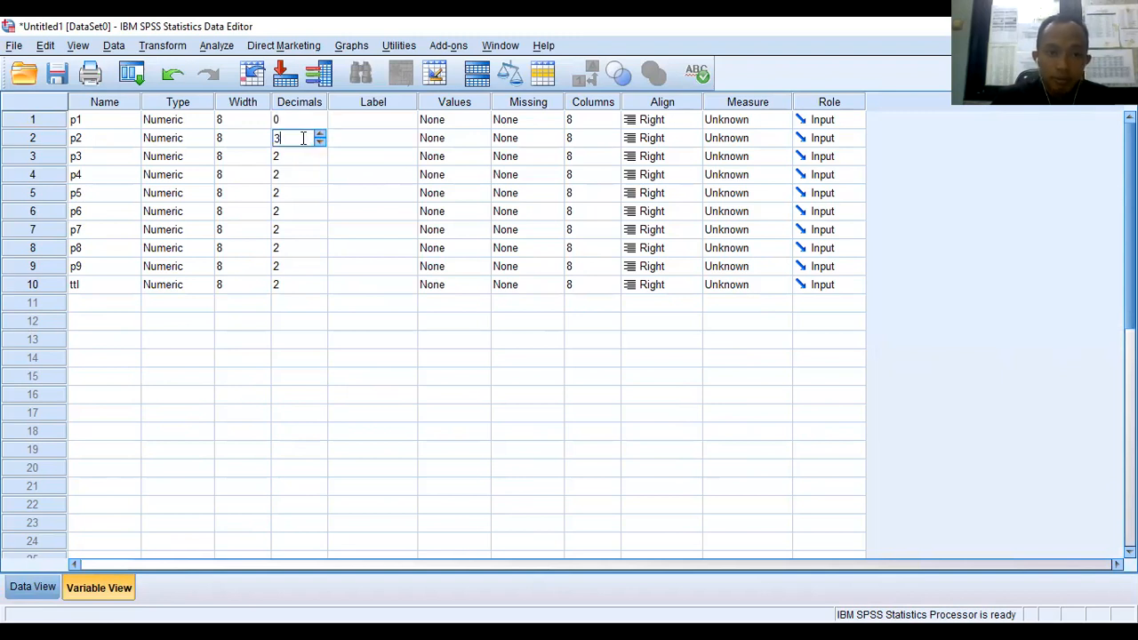
{"action": "key", "text": "BackSpace"}
{"action": "type", "text": "0"}
{"action": "key", "text": "Return"}
{"action": "key", "text": "BackSpace"}
{"action": "type", "text": "0"}
{"action": "right_click", "coordinate": [237, 334]}
{"action": "left_click", "coordinate": [237, 333]}
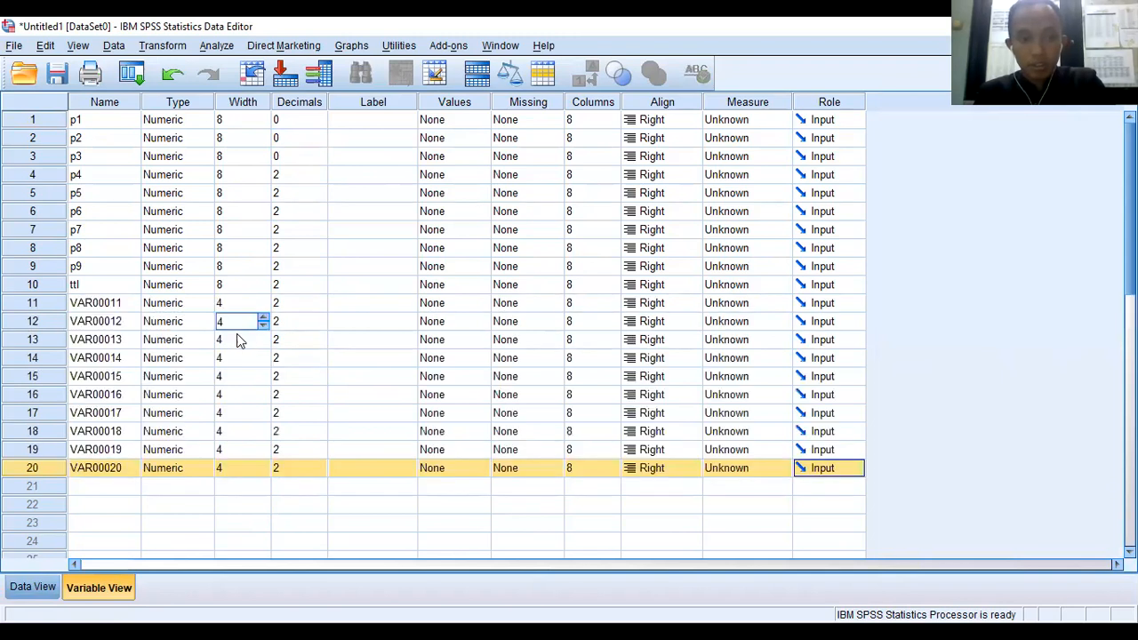
{"action": "right_click", "coordinate": [236, 333]}
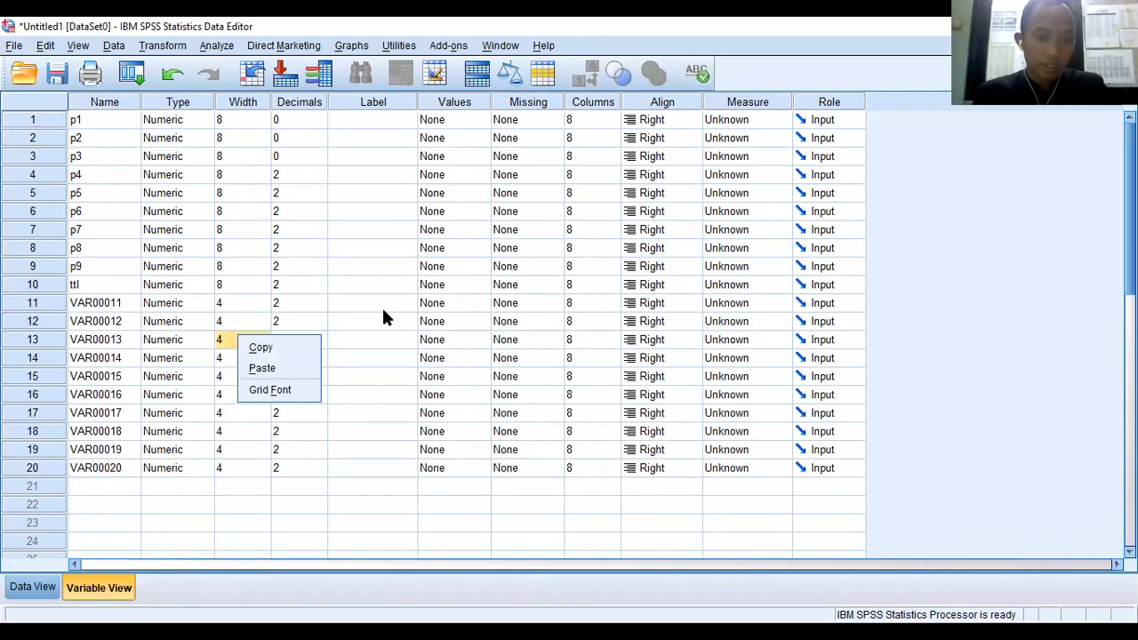
{"action": "key", "text": "ctrl+z"}
Set the decimals of variables p4 through p9 and ttl to 0, and show the scores in the Data View.
{"action": "left_click", "coordinate": [285, 174]}
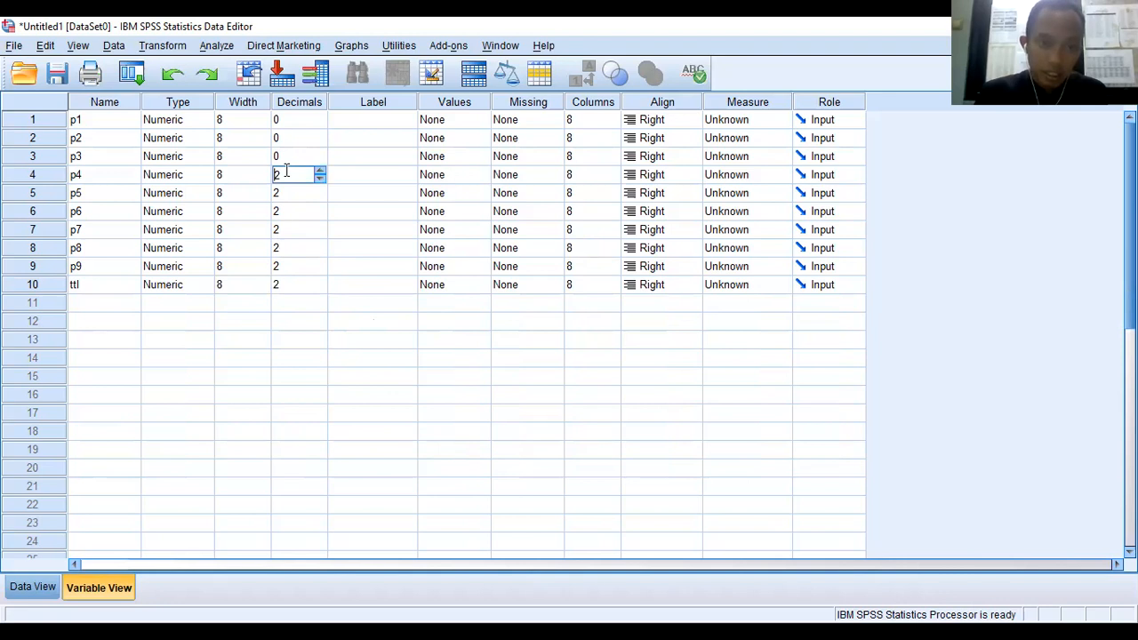
{"action": "key", "text": "BackSpace"}
{"action": "type", "text": "0"}
{"action": "key", "text": "Down"}
{"action": "type", "text": "0"}
{"action": "key", "text": "Down"}
{"action": "type", "text": "0"}
{"action": "key", "text": "Down"}
{"action": "type", "text": "0"}
{"action": "key", "text": "Down"}
{"action": "type", "text": "0"}
{"action": "key", "text": "Down"}
{"action": "type", "text": "0"}
{"action": "key", "text": "Down"}
{"action": "type", "text": "0"}
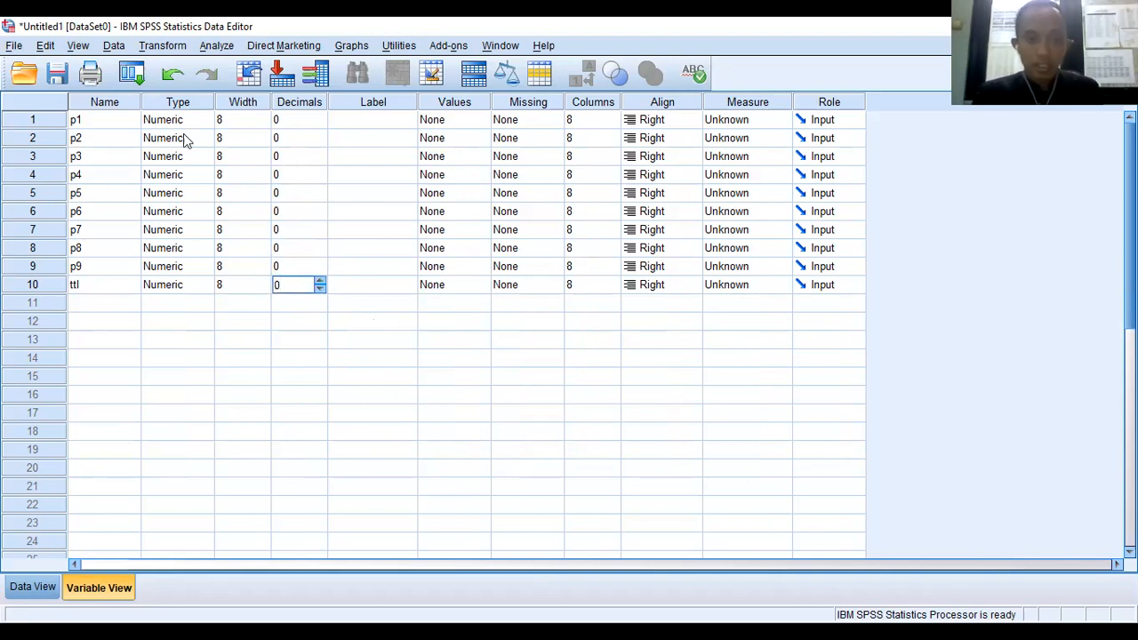
{"action": "left_click", "coordinate": [35, 590]}
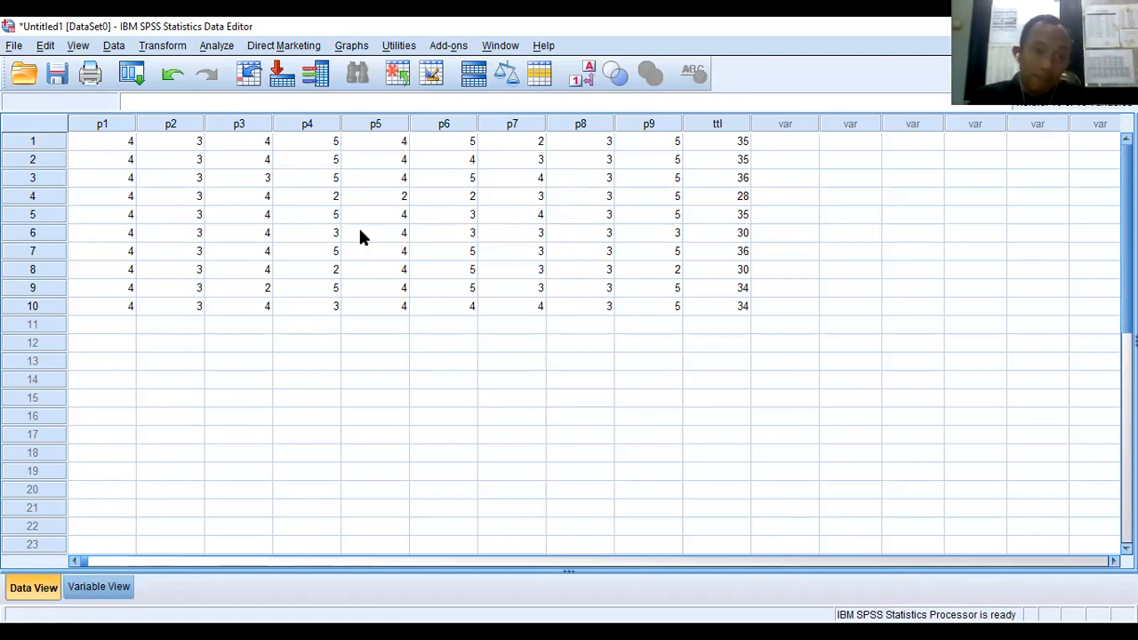
Run a bivariate Pearson correlation with a two-tailed significance test on all variables, p1–p9 and ttl, flagging significant correlations.
{"action": "left_click", "coordinate": [216, 46]}
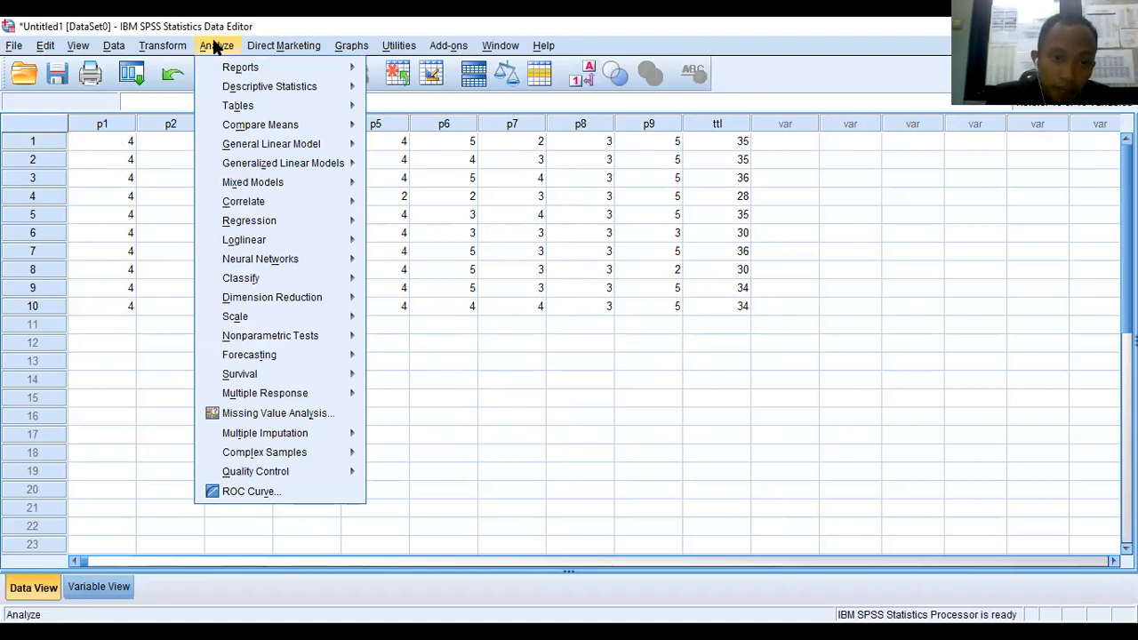
{"action": "mouse_move", "coordinate": [272, 202]}
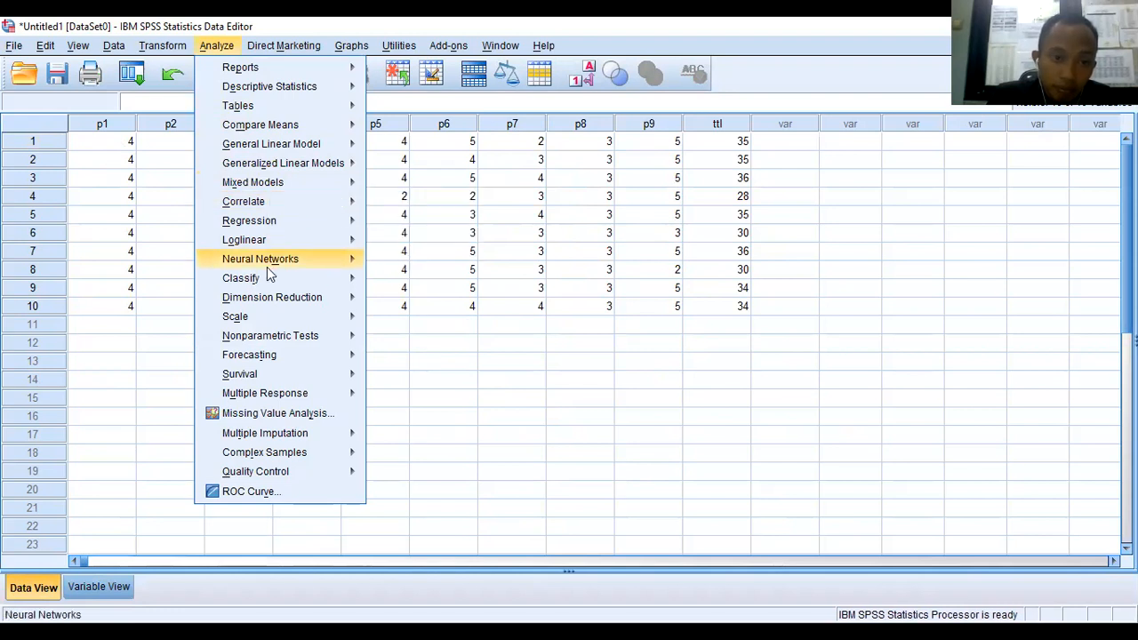
{"action": "mouse_move", "coordinate": [265, 316]}
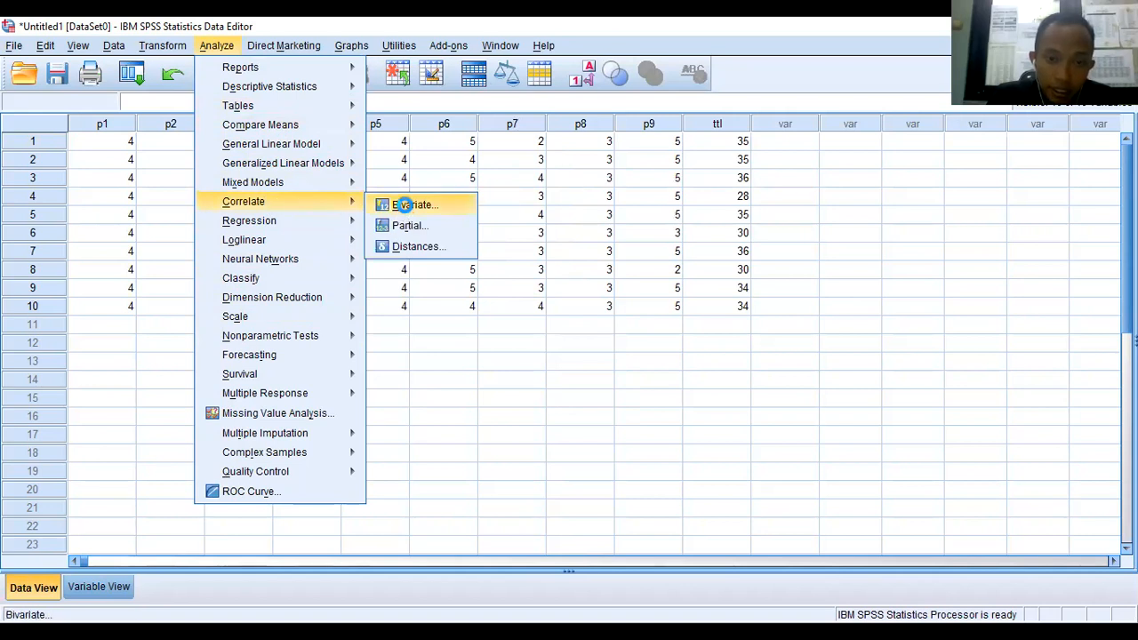
{"action": "left_click", "coordinate": [408, 205]}
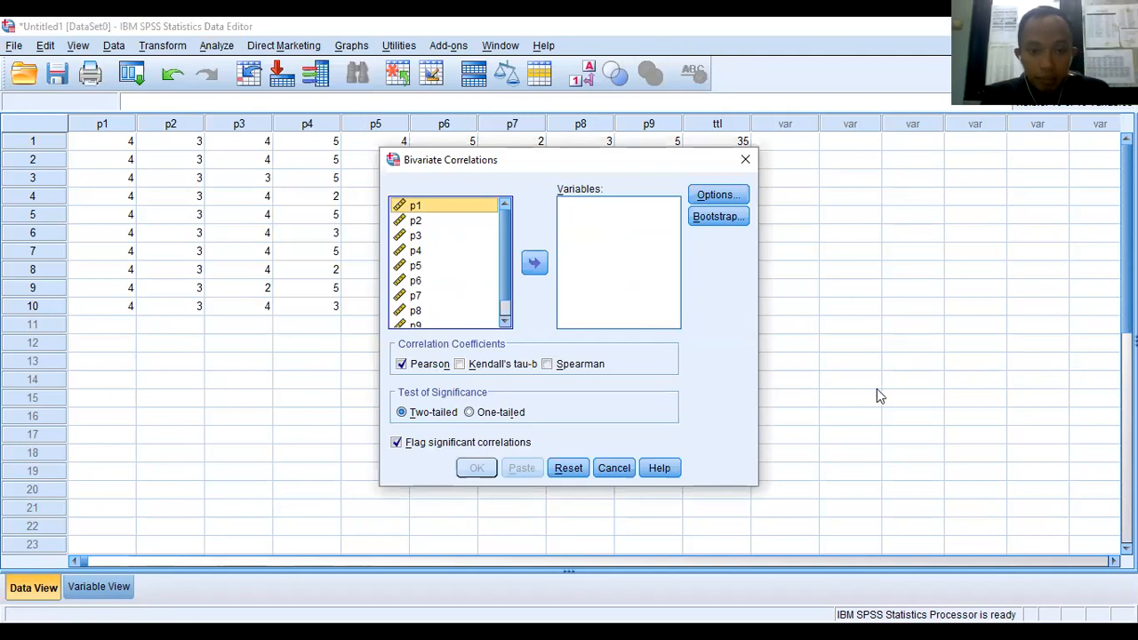
{"action": "key", "text": "ctrl+a"}
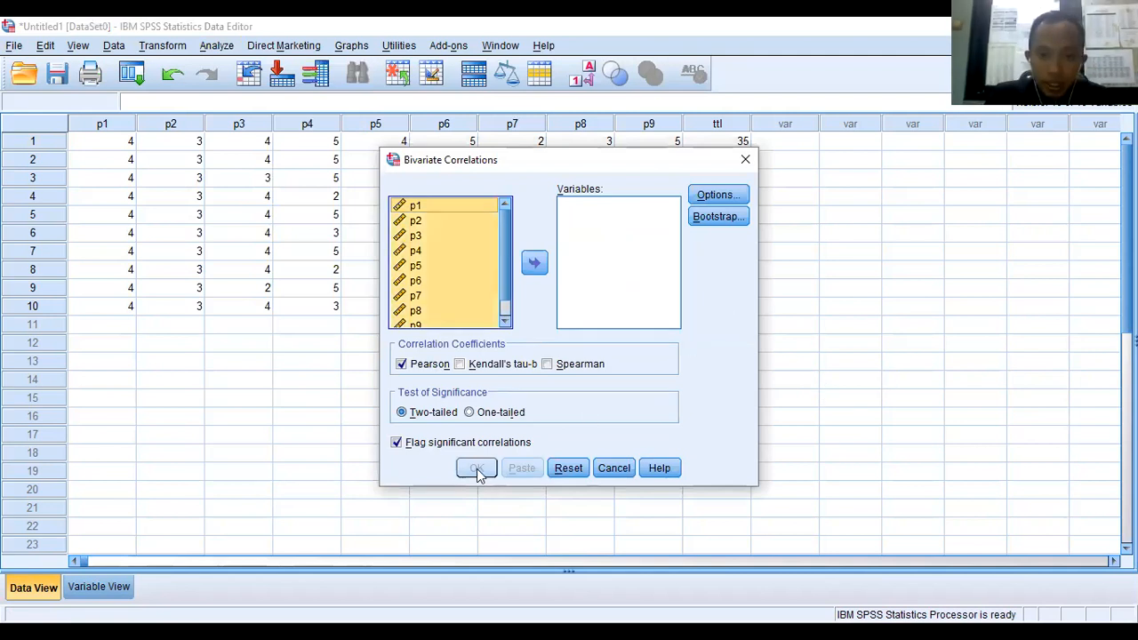
{"action": "left_click", "coordinate": [535, 263]}
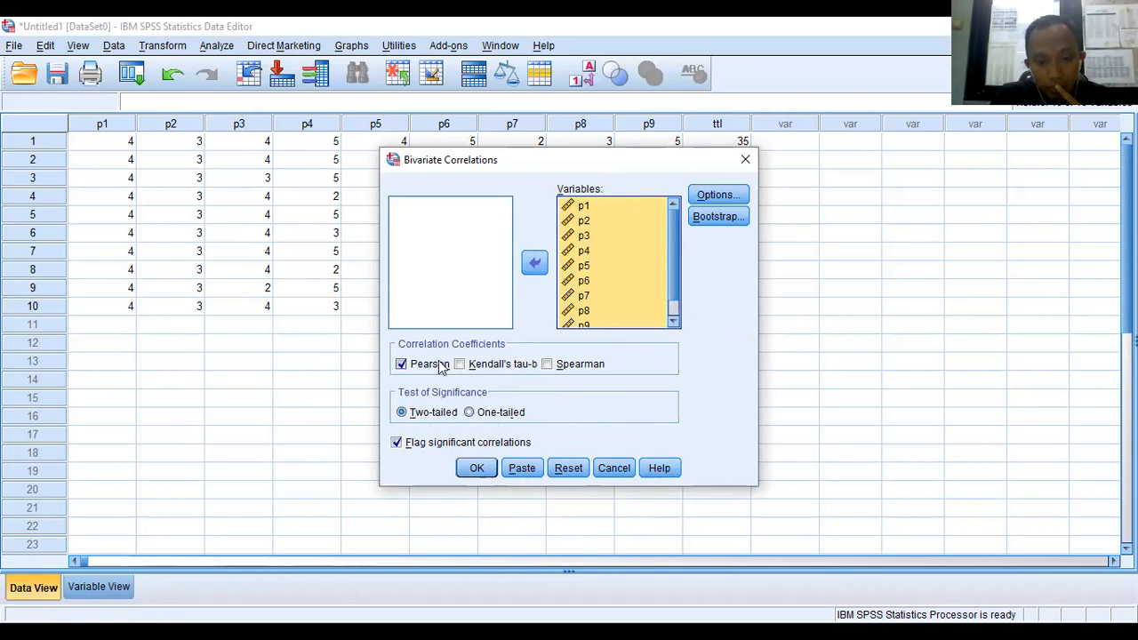
{"action": "left_click", "coordinate": [476, 468]}
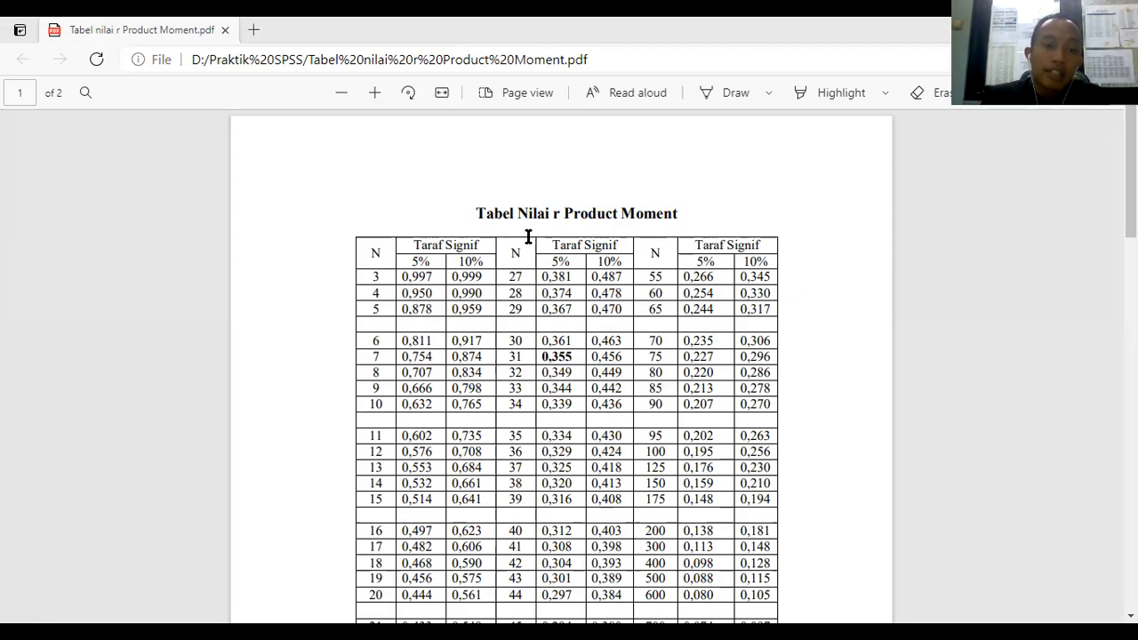
Look up the critical r value for N = 10 at the 5% significance level in Tabel nilai r Product Moment.pdf.
{"action": "double_click", "coordinate": [371, 254]}
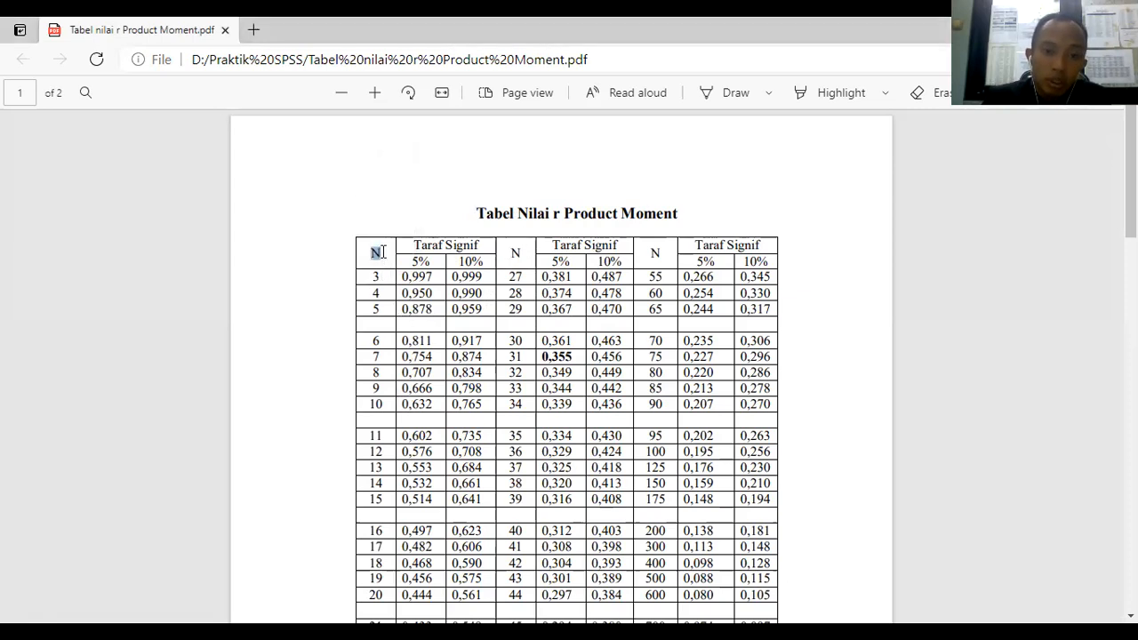
{"action": "double_click", "coordinate": [376, 405]}
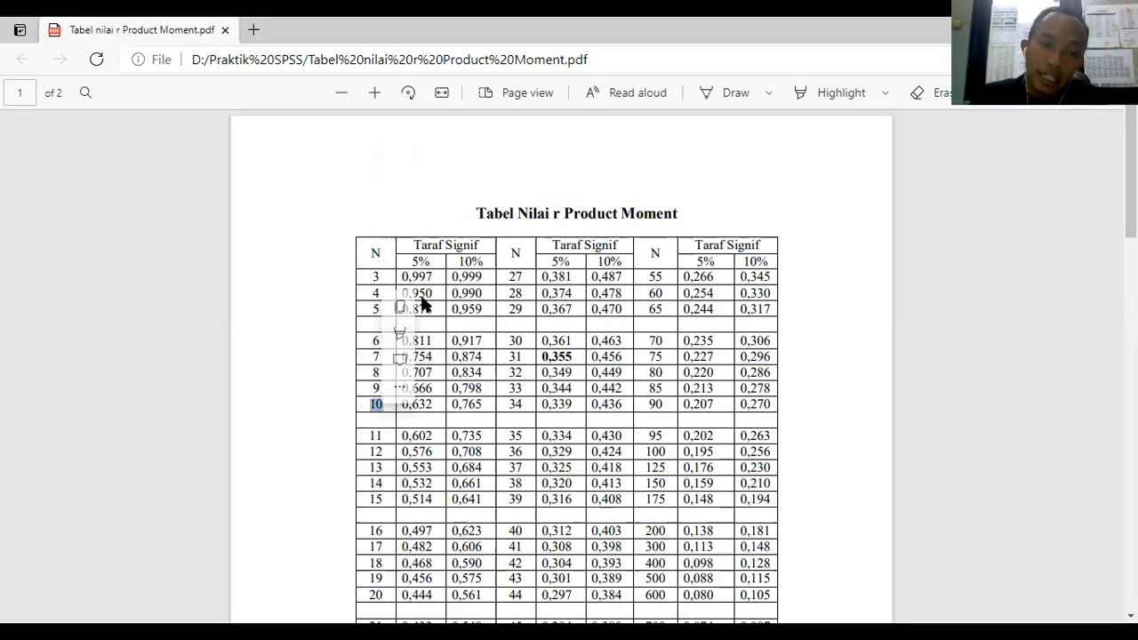
{"action": "left_click", "coordinate": [420, 420]}
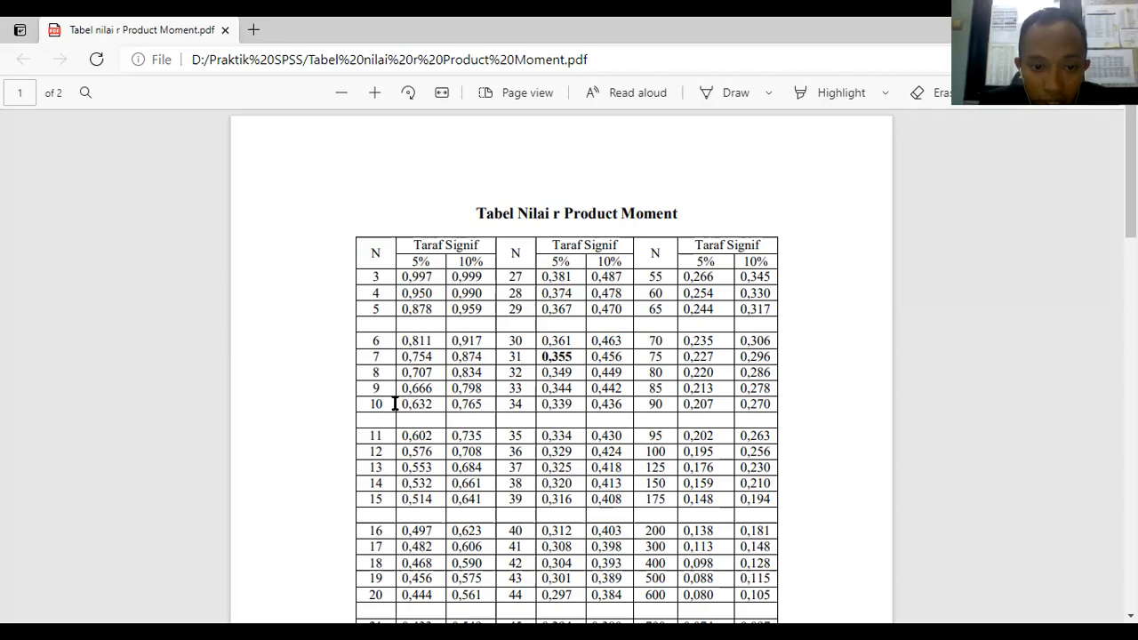
{"action": "left_click_drag", "start_coordinate": [406, 405], "coordinate": [457, 410]}
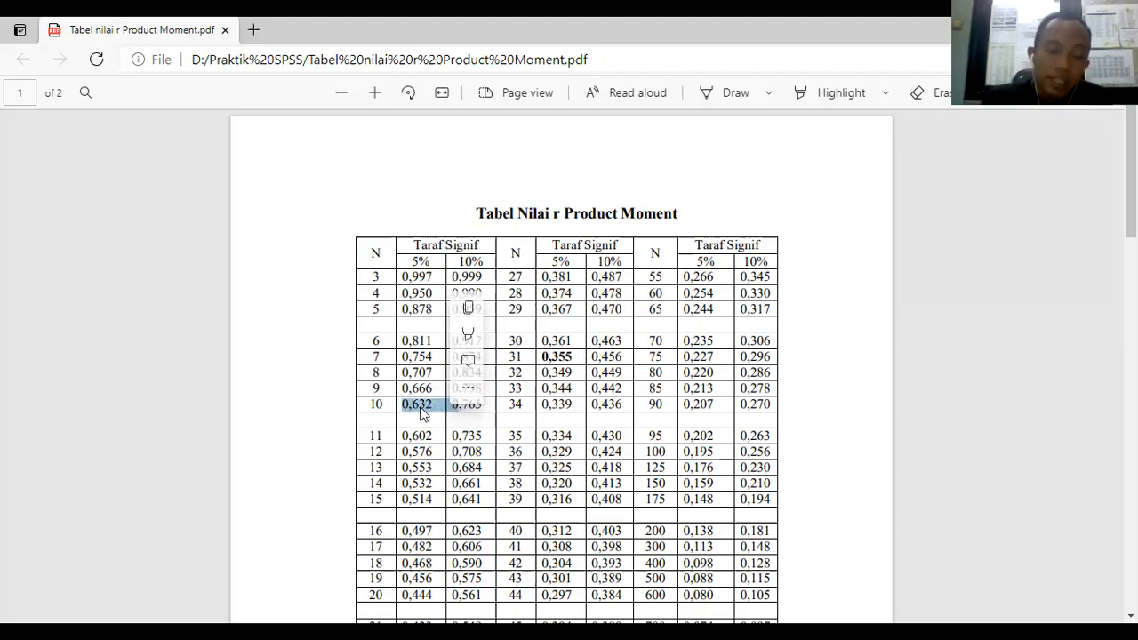
{"action": "left_click", "coordinate": [421, 411]}
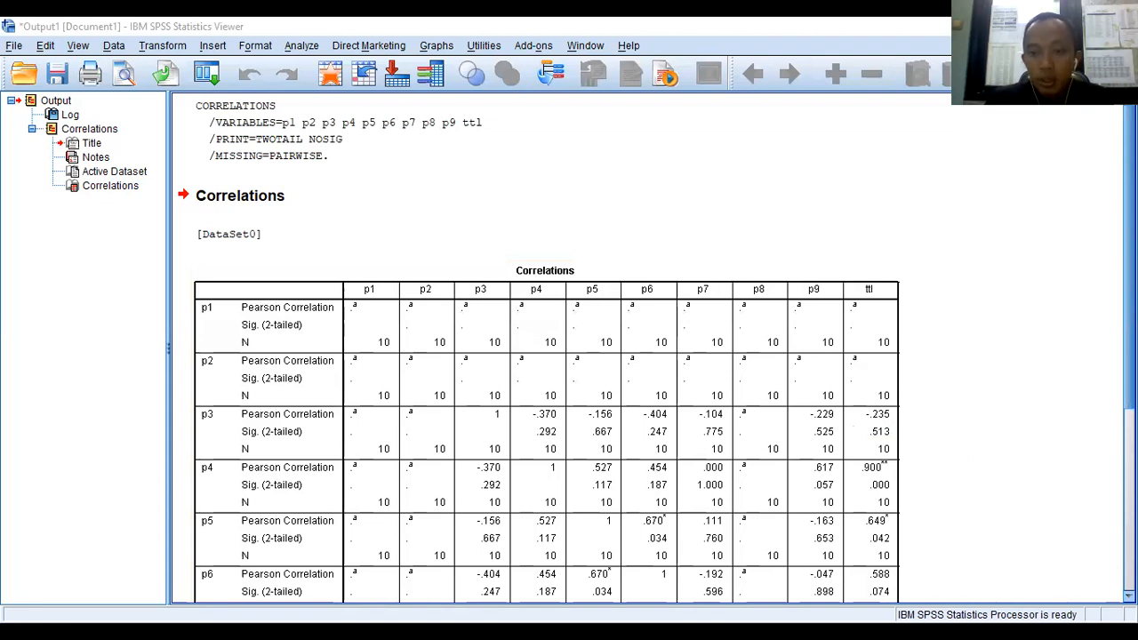
Examine each item's Pearson correlation with ttl in the SPSS Correlations output, and return to the Data Editor.
{"action": "scroll", "coordinate": [173, 355], "scroll_direction": "down", "scroll_amount": 3}
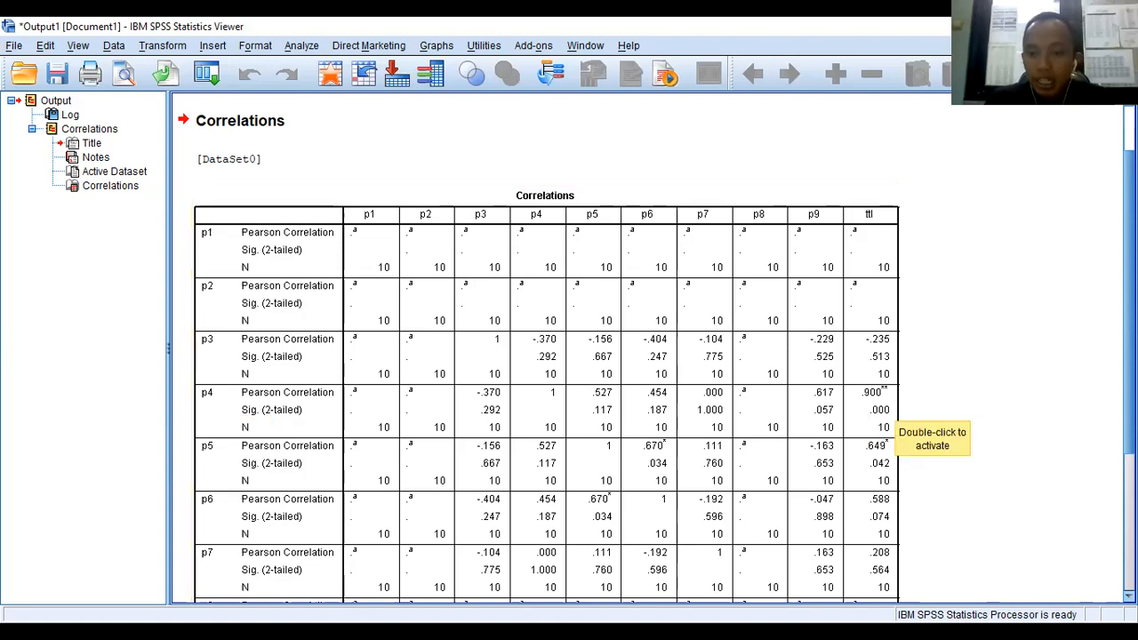
{"action": "scroll", "coordinate": [920, 503], "scroll_direction": "down", "scroll_amount": 1}
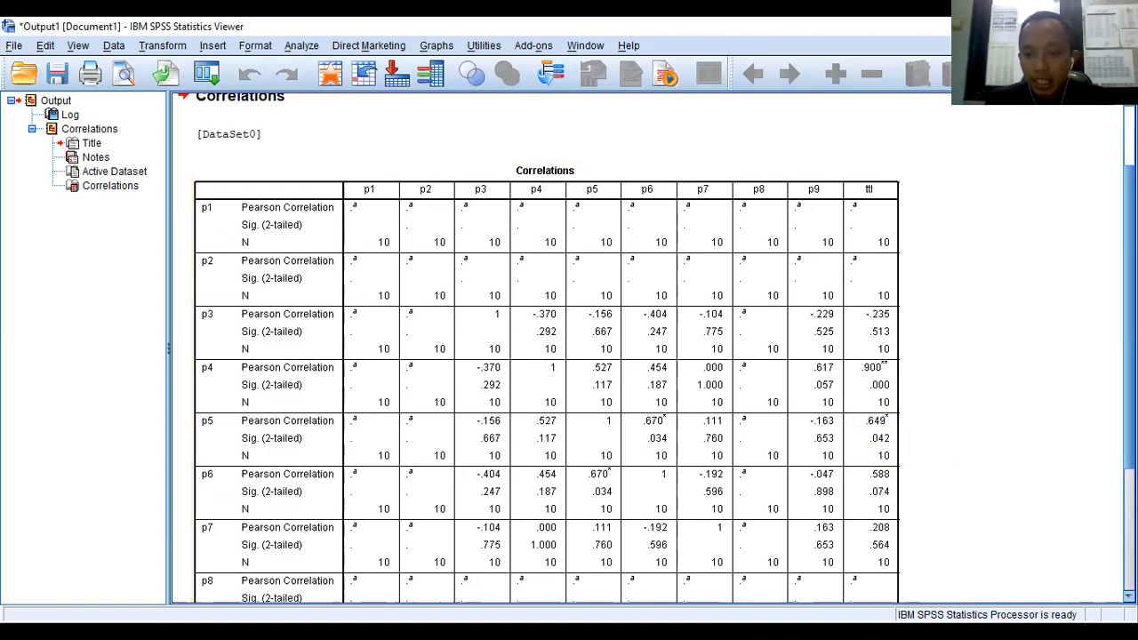
{"action": "scroll", "coordinate": [656, 348], "scroll_direction": "down", "scroll_amount": 3}
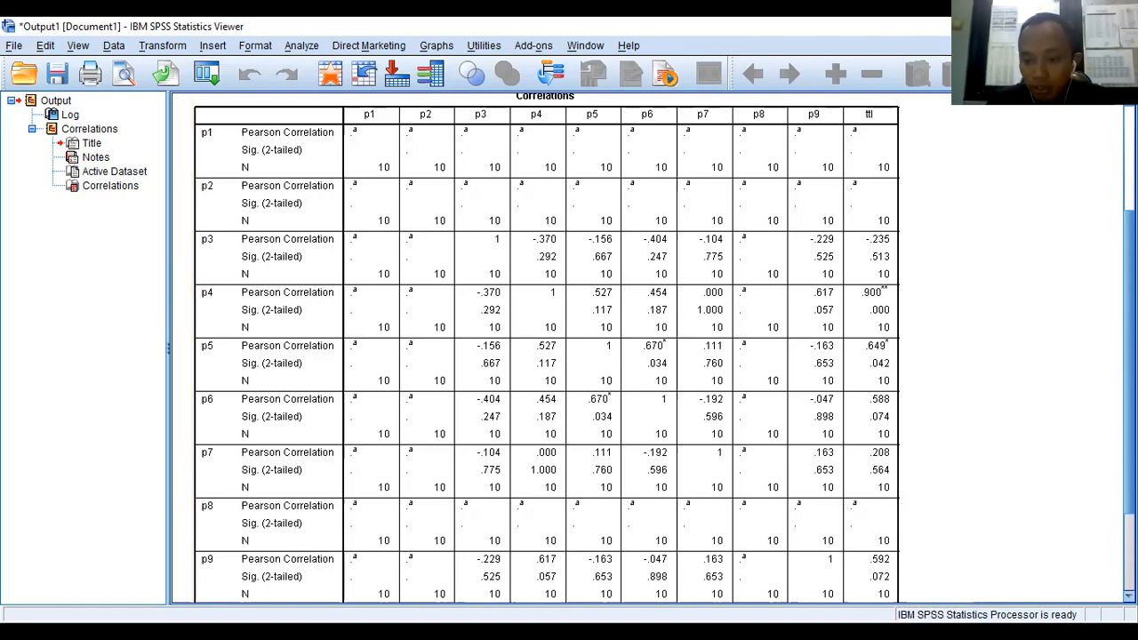
{"action": "scroll", "coordinate": [546, 347], "scroll_direction": "down", "scroll_amount": 3}
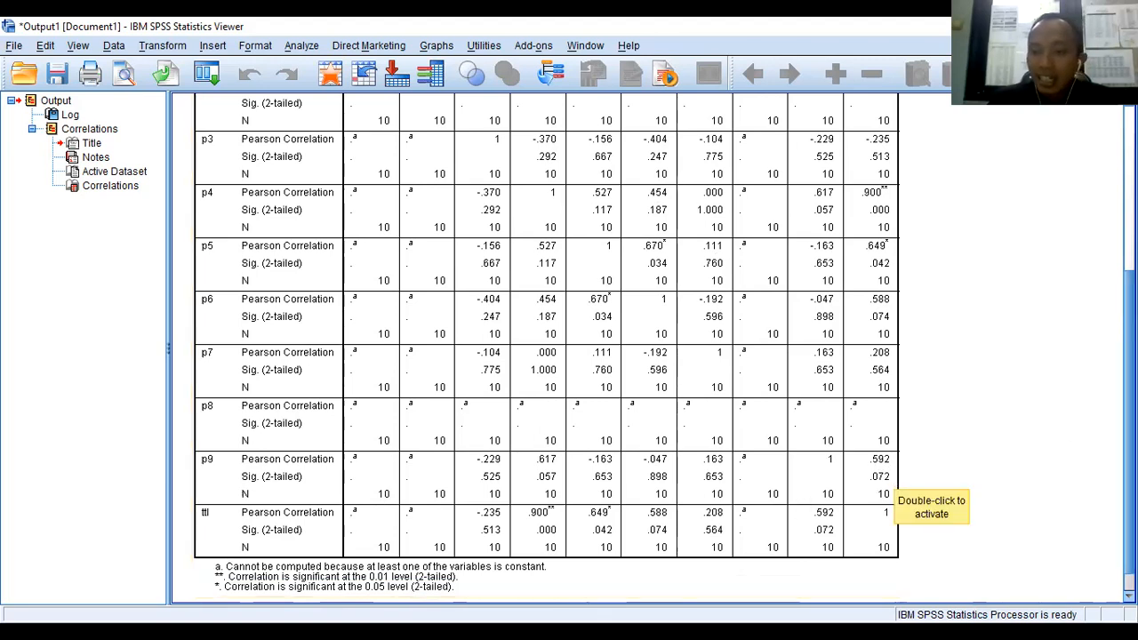
{"action": "scroll", "coordinate": [887, 494], "scroll_direction": "up", "scroll_amount": 3}
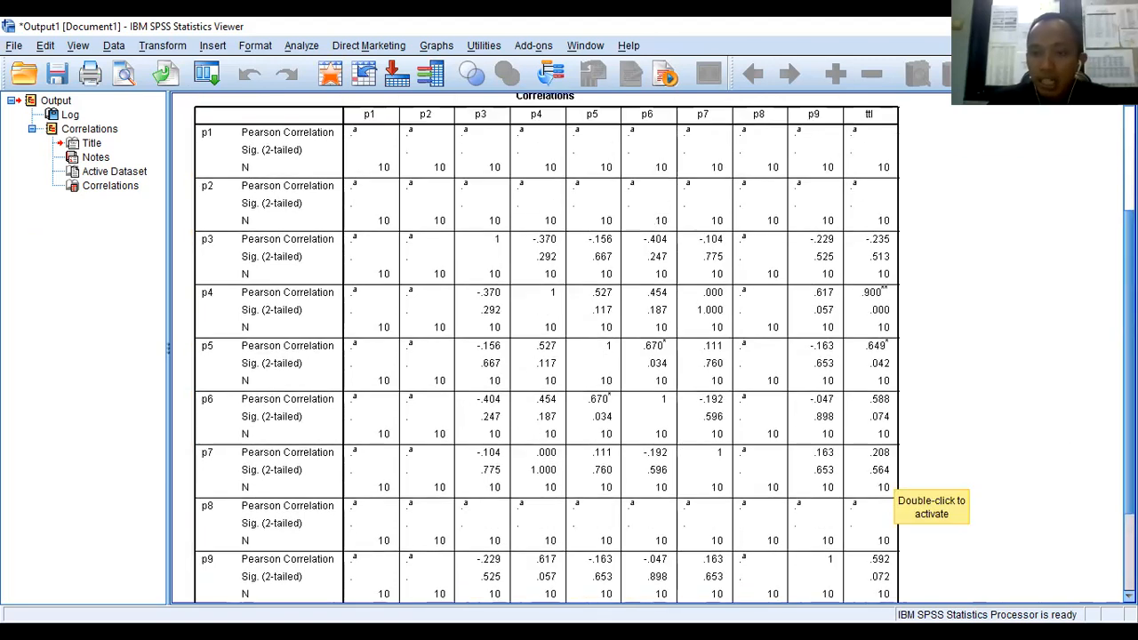
{"action": "scroll", "coordinate": [513, 350], "scroll_direction": "up", "scroll_amount": 4}
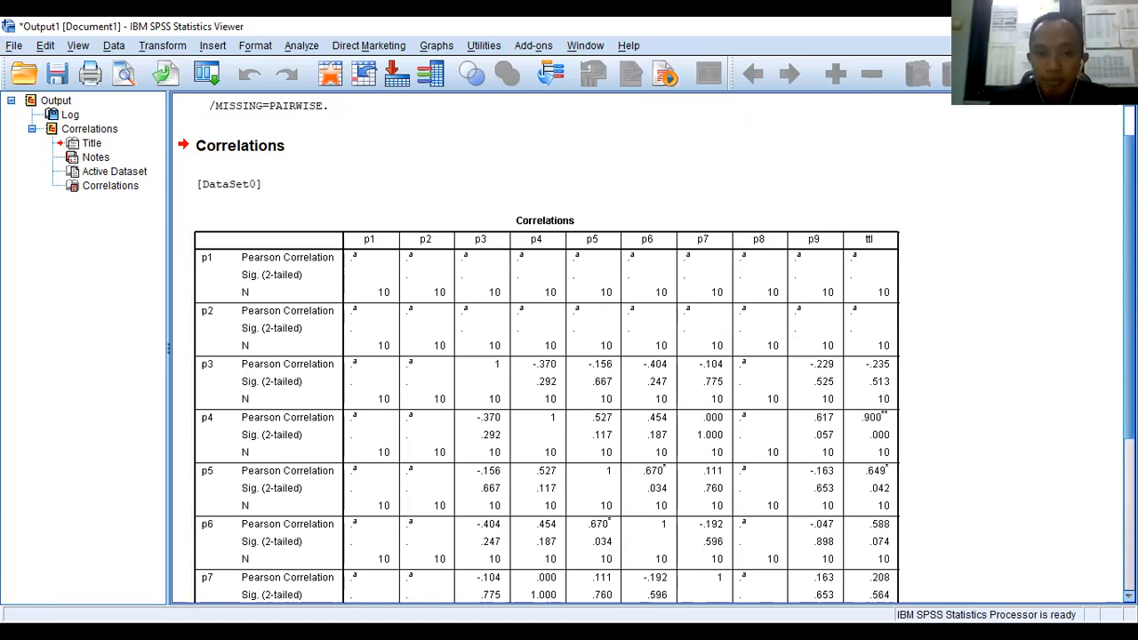
{"action": "left_click", "coordinate": [1119, 26]}
{"action": "left_click", "coordinate": [564, 350]}
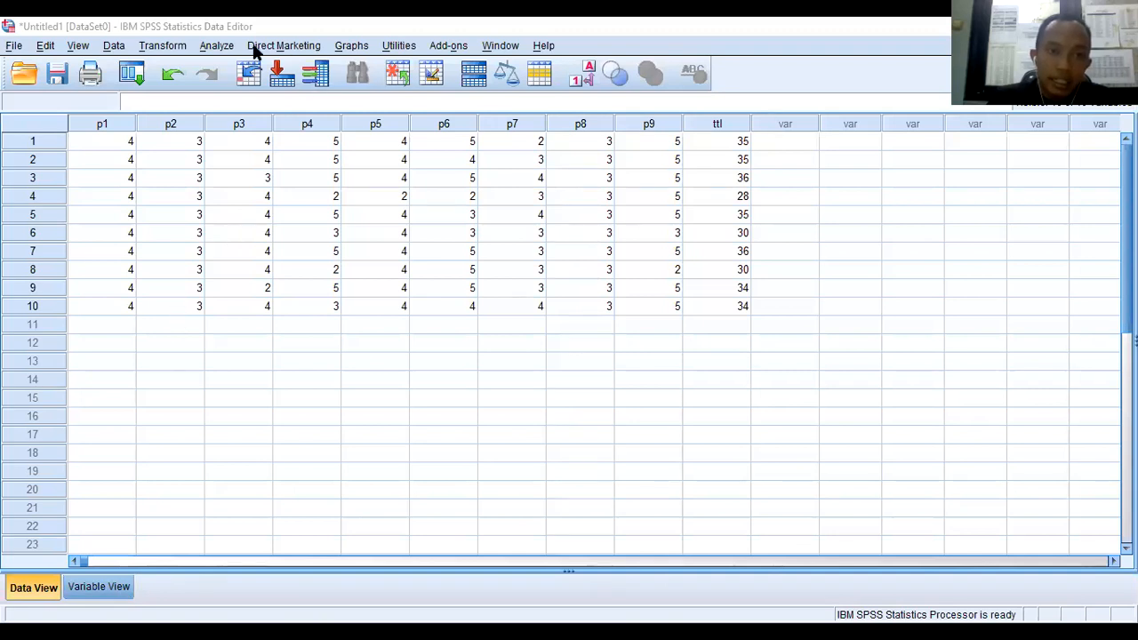
Start a Reliability Analysis with the Alpha model and add all variables, p1–p9 and ttl, as its items.
{"action": "key", "text": "alt+a"}
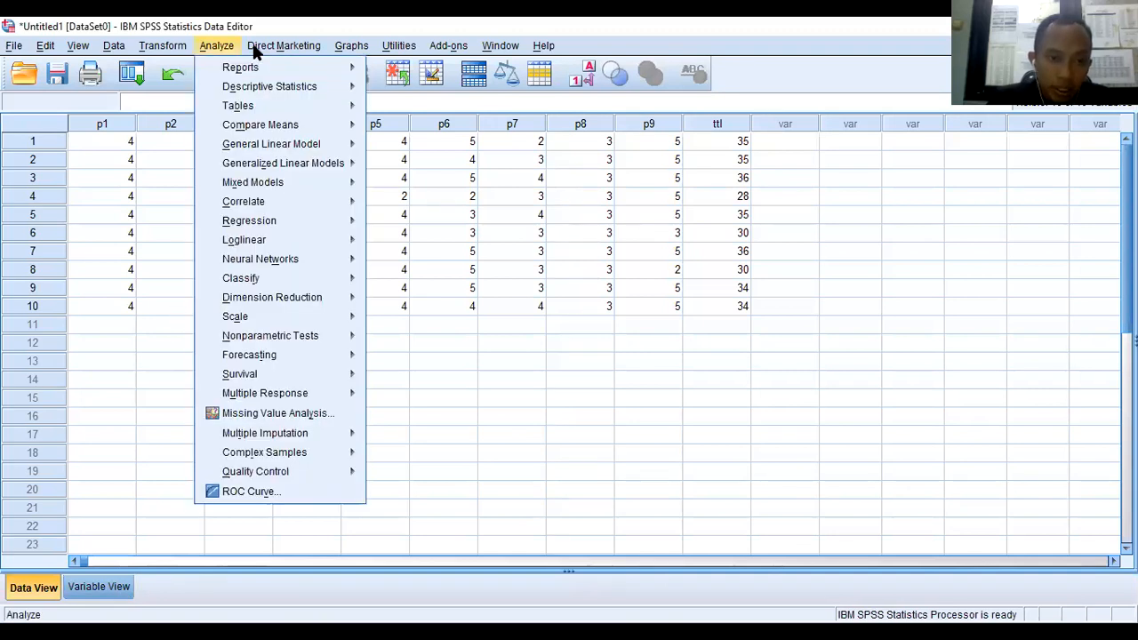
{"action": "mouse_move", "coordinate": [275, 206]}
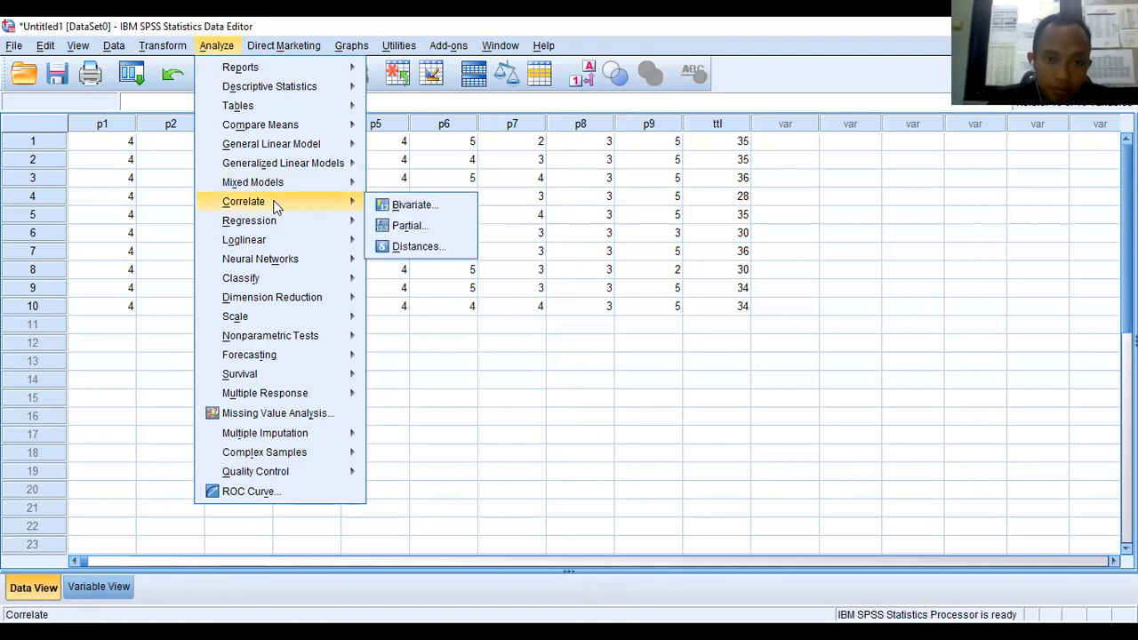
{"action": "mouse_move", "coordinate": [264, 320]}
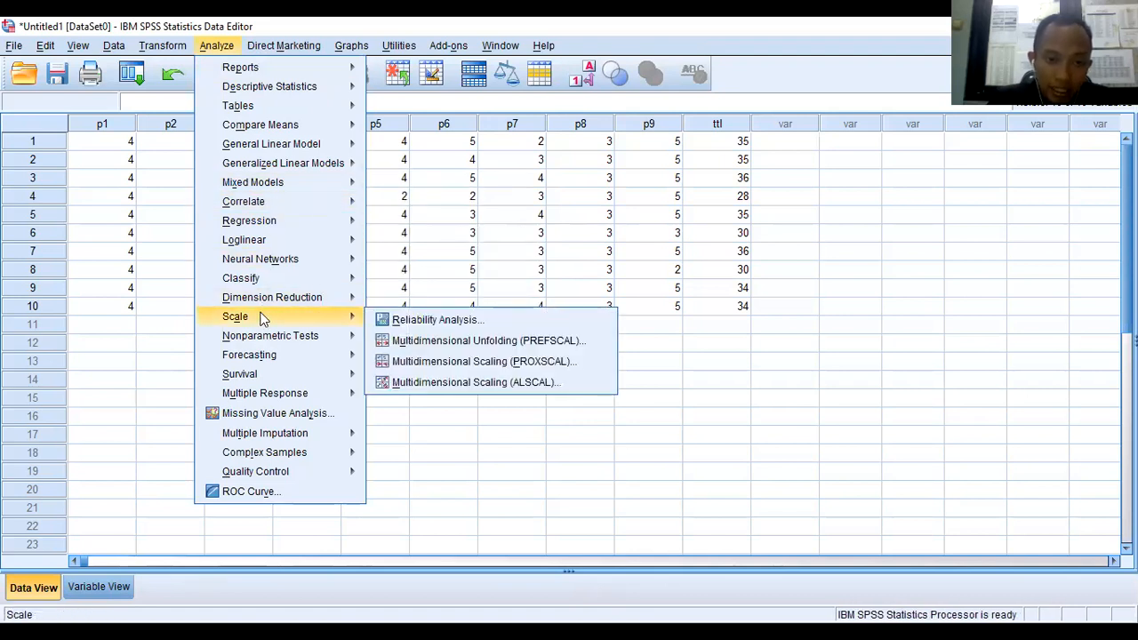
{"action": "left_click", "coordinate": [418, 324]}
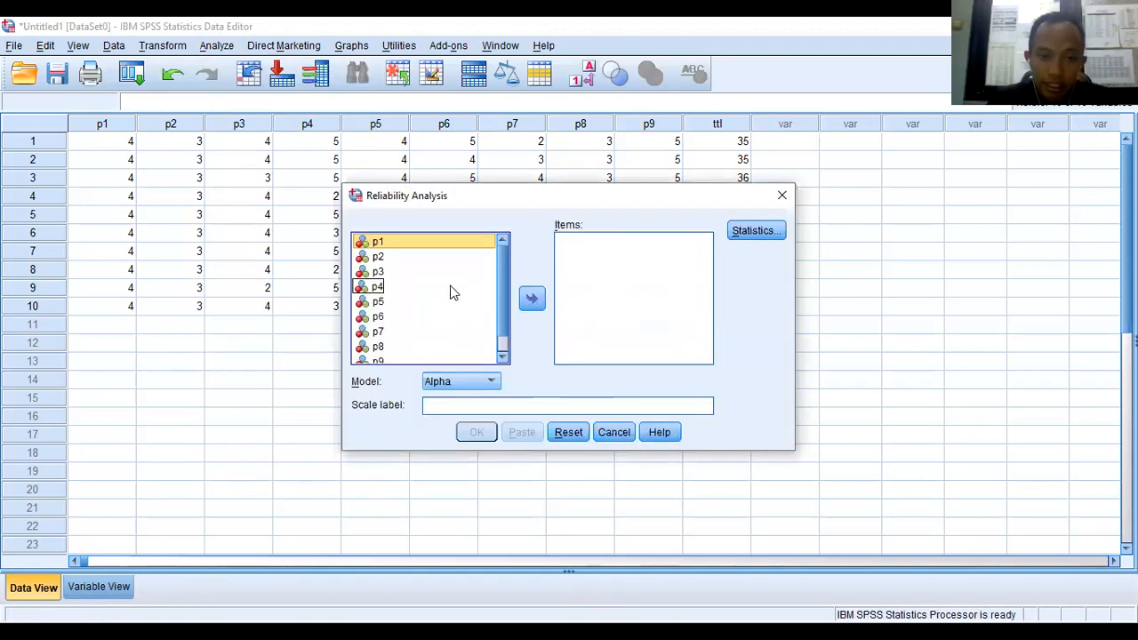
{"action": "key", "text": "ctrl+a"}
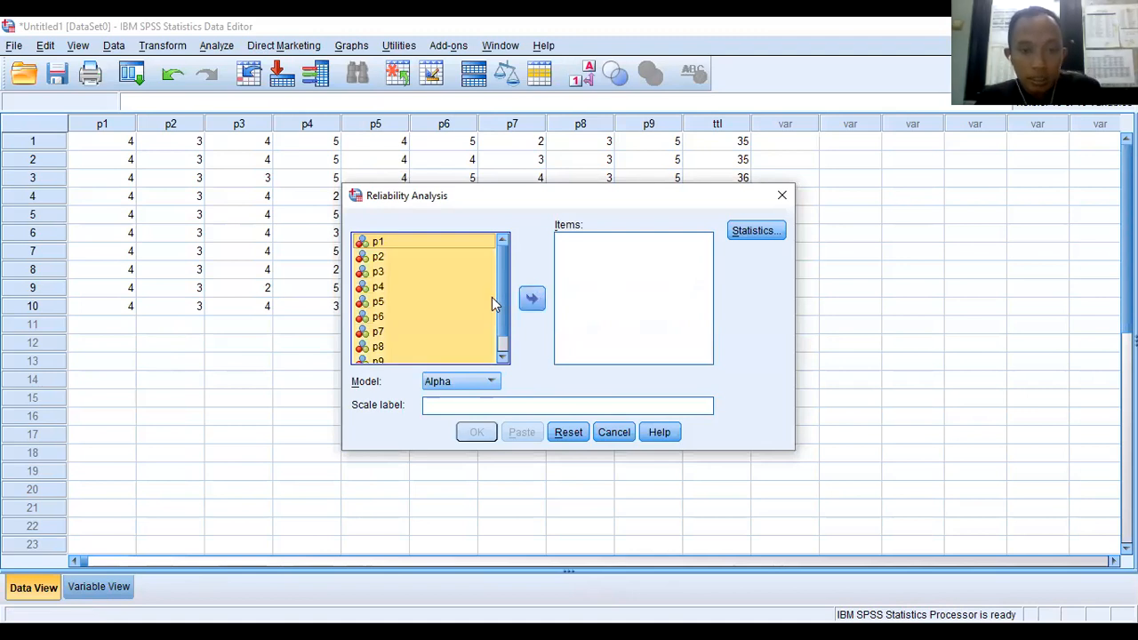
{"action": "left_click", "coordinate": [531, 301]}
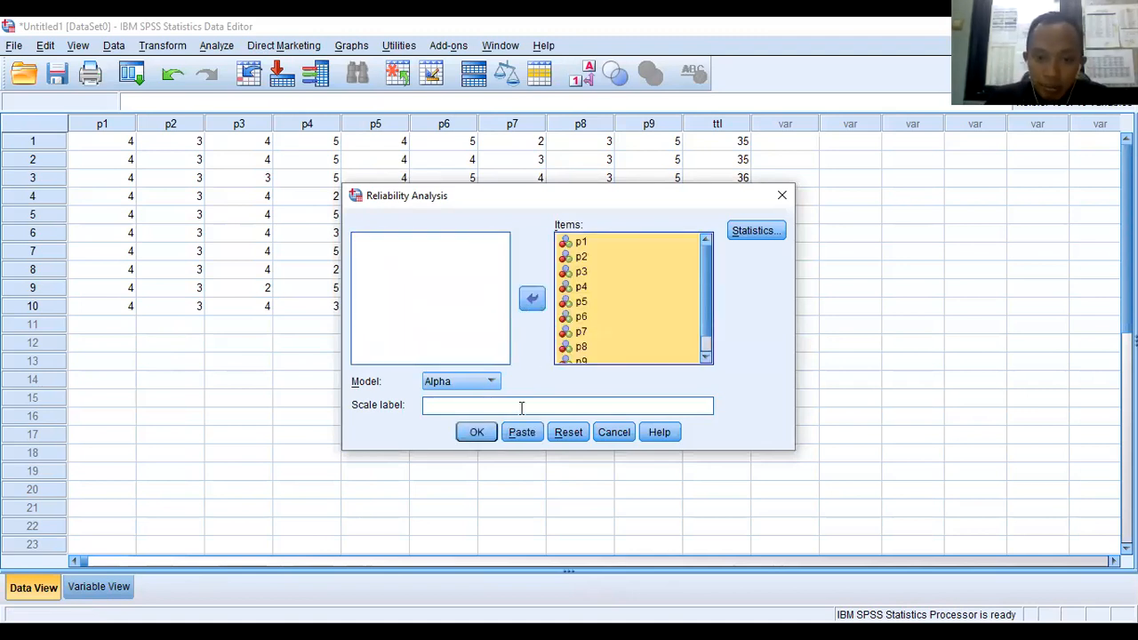
Include Scale if item deleted, Means and Variances in the reliability statistics, and run the analysis.
{"action": "left_click", "coordinate": [765, 233]}
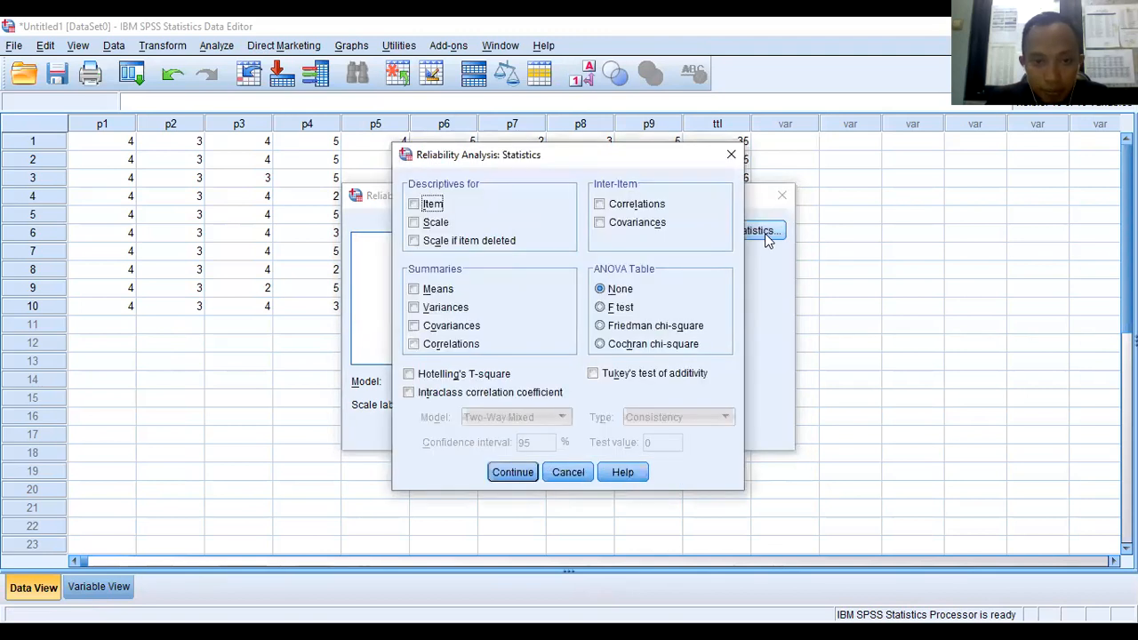
{"action": "left_click", "coordinate": [487, 246]}
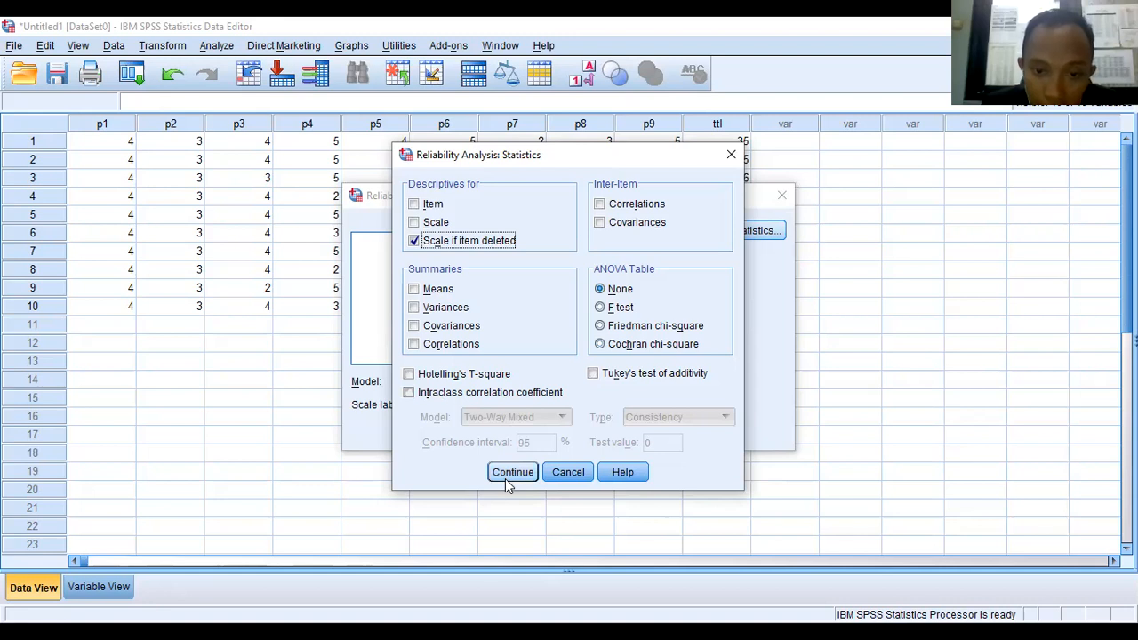
{"action": "left_click", "coordinate": [444, 290]}
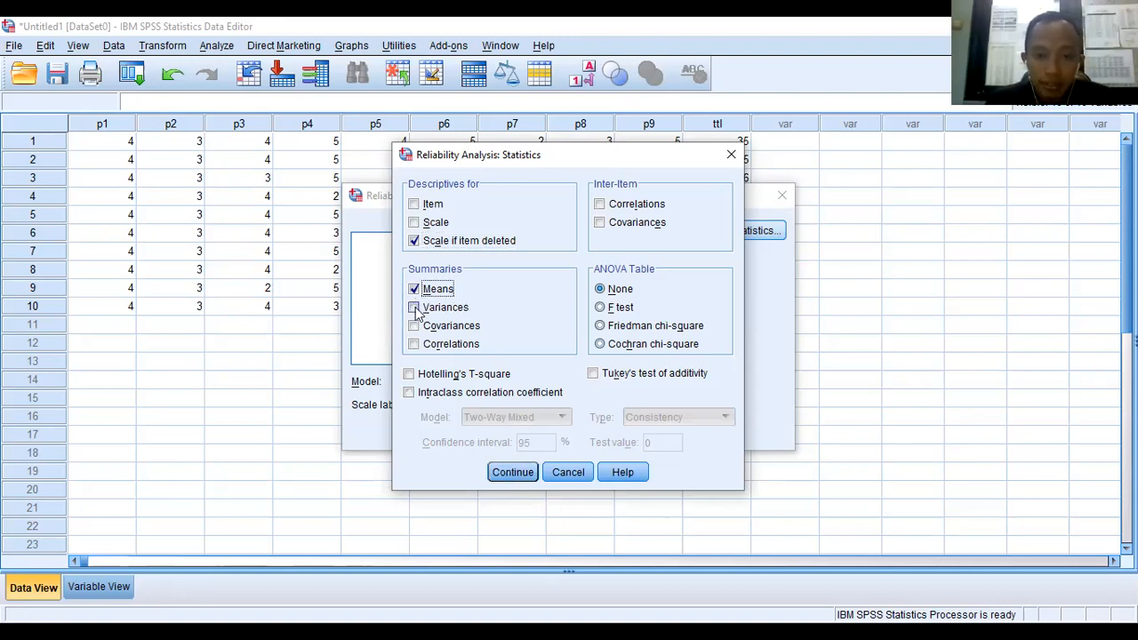
{"action": "left_click", "coordinate": [438, 308]}
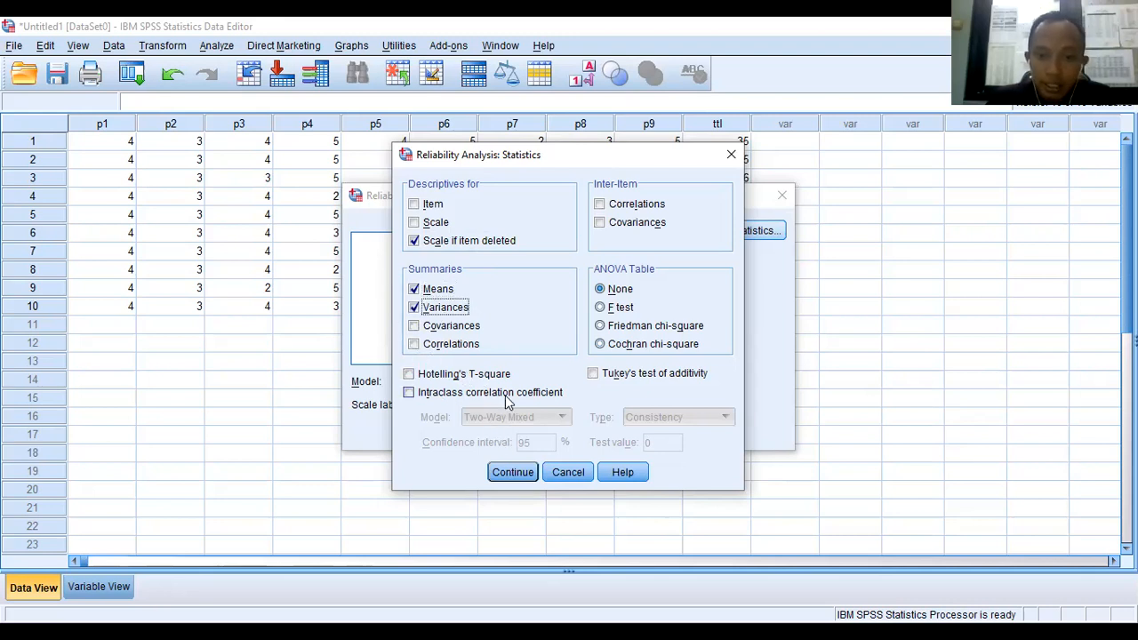
{"action": "left_click", "coordinate": [516, 473]}
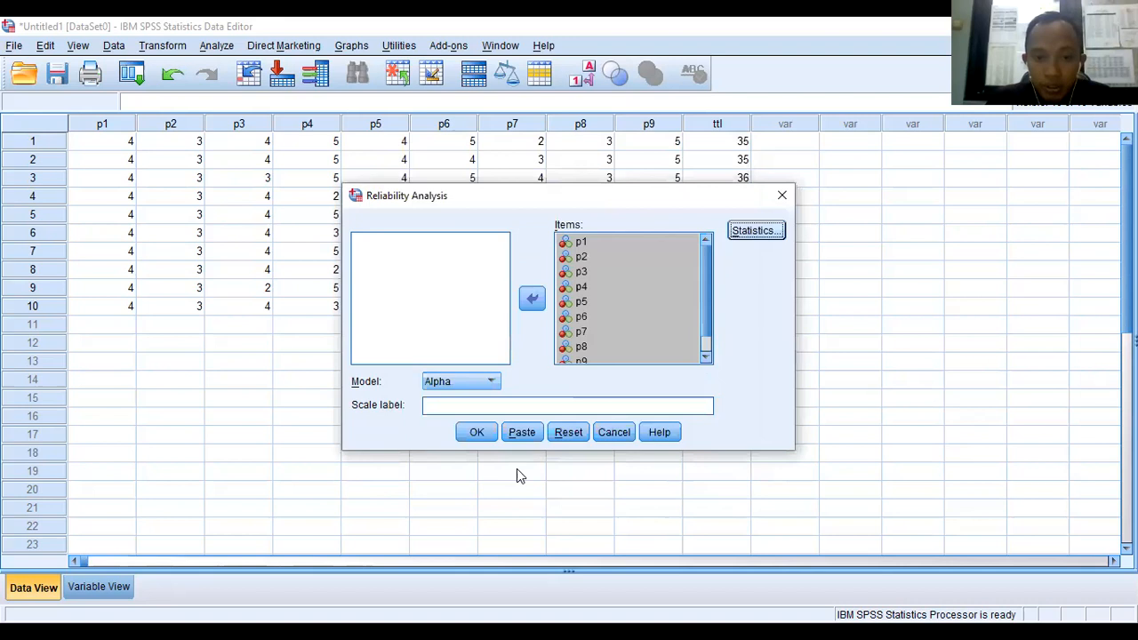
{"action": "left_click", "coordinate": [477, 433]}
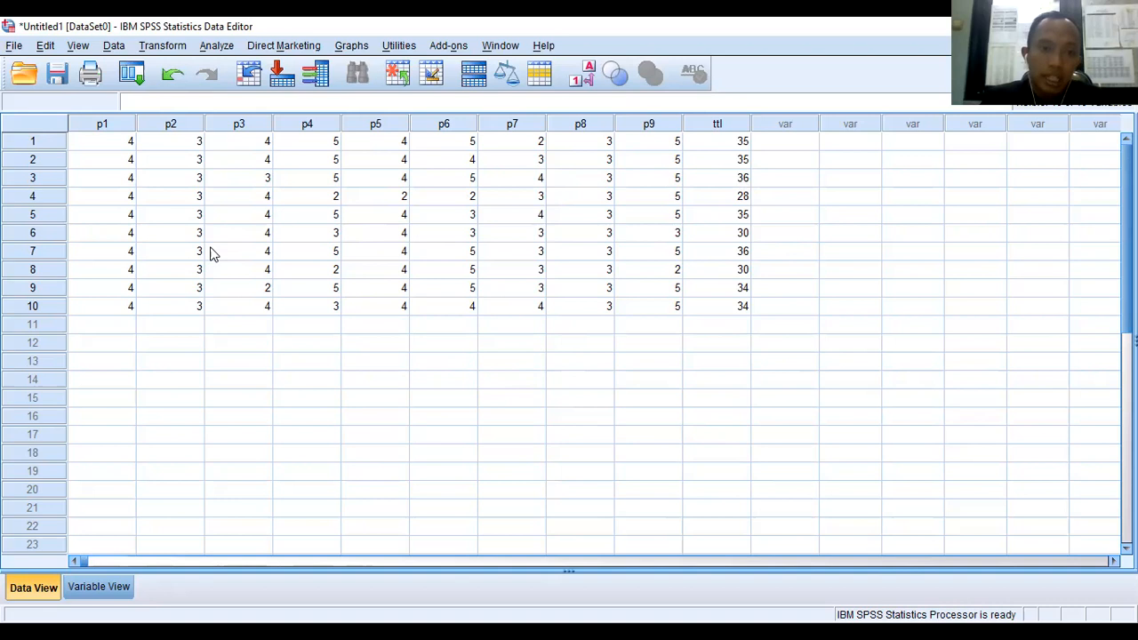
{"action": "left_click", "coordinate": [218, 46]}
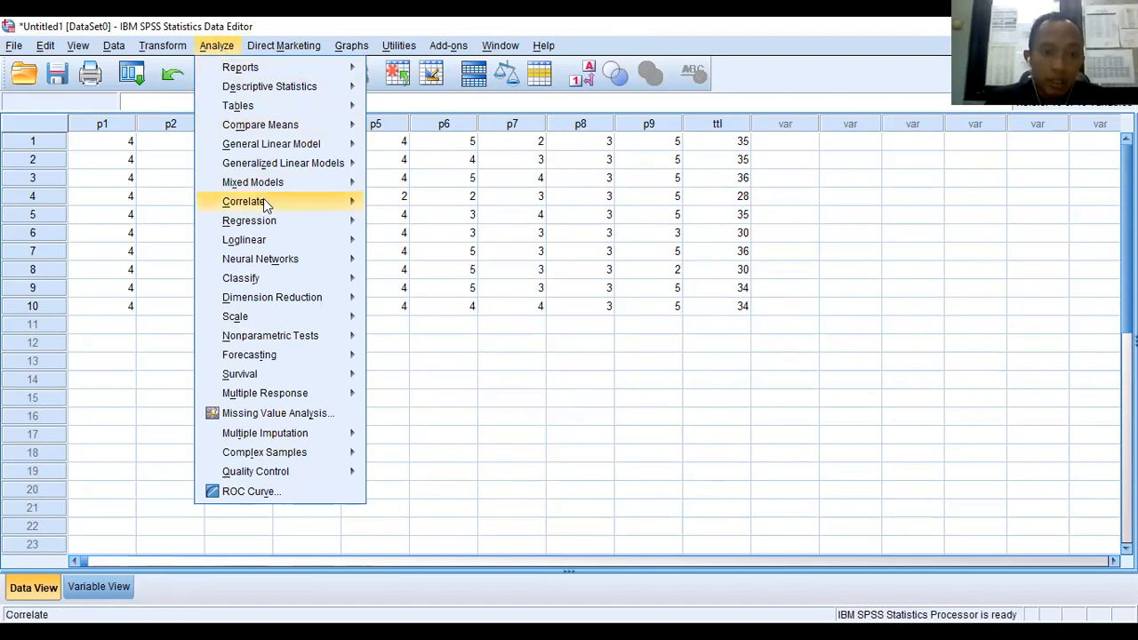
{"action": "mouse_move", "coordinate": [263, 200]}
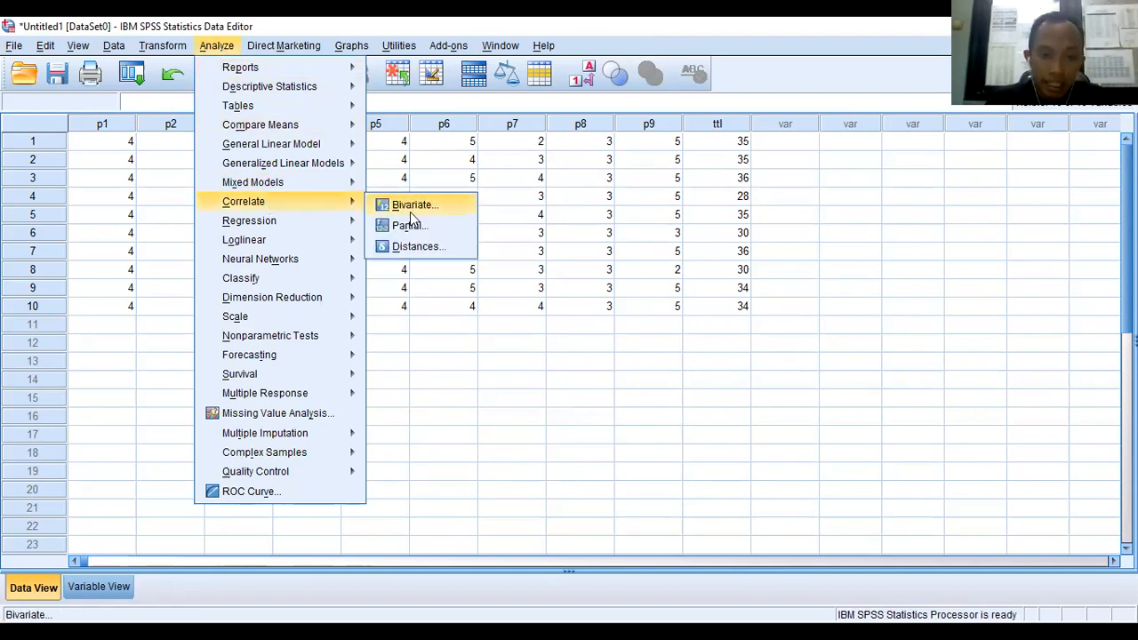
{"action": "mouse_move", "coordinate": [209, 44]}
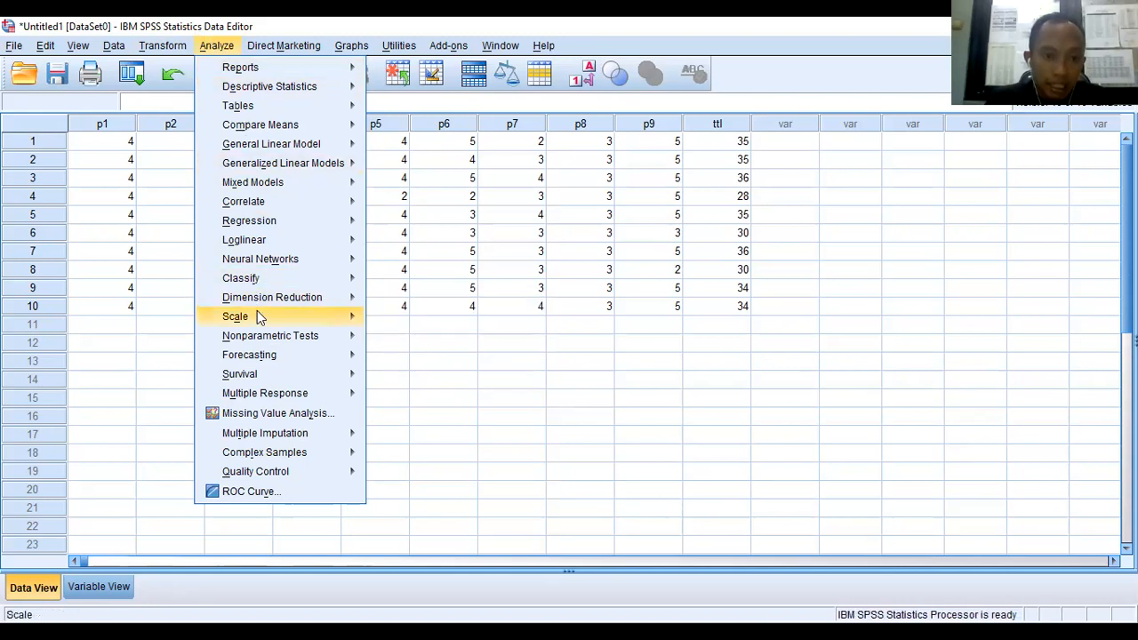
{"action": "mouse_move", "coordinate": [257, 317]}
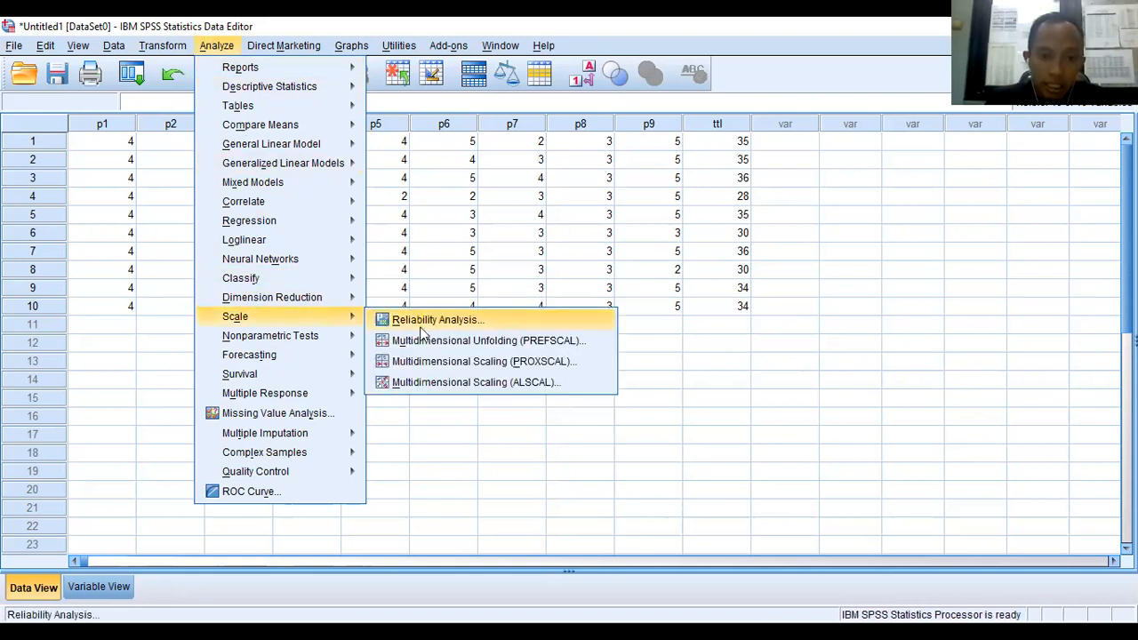
{"action": "left_click", "coordinate": [724, 415]}
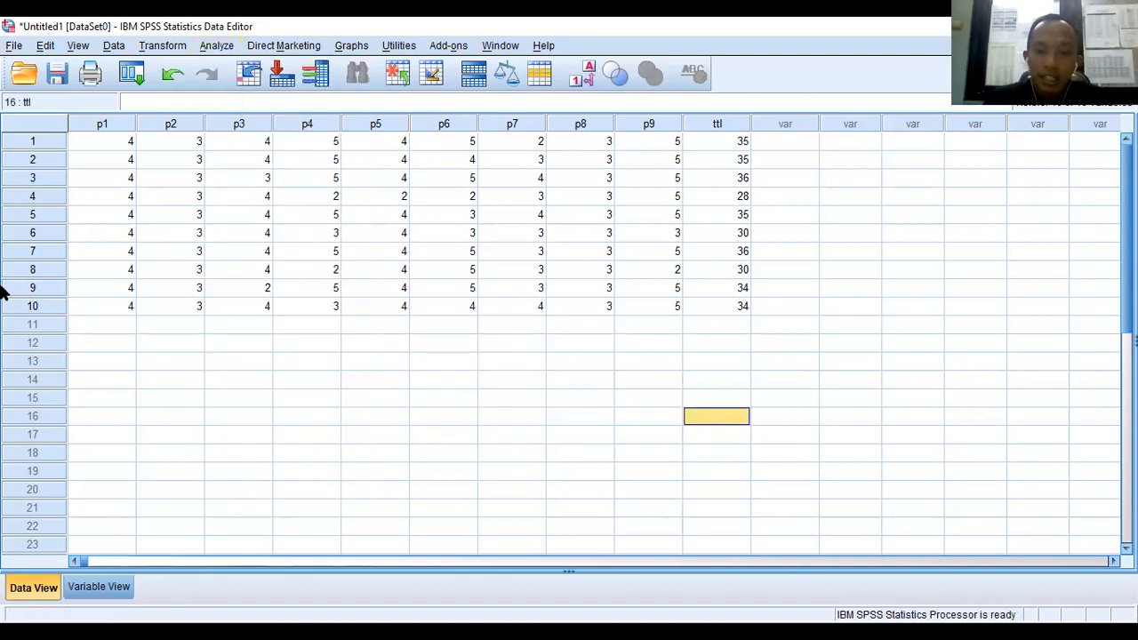